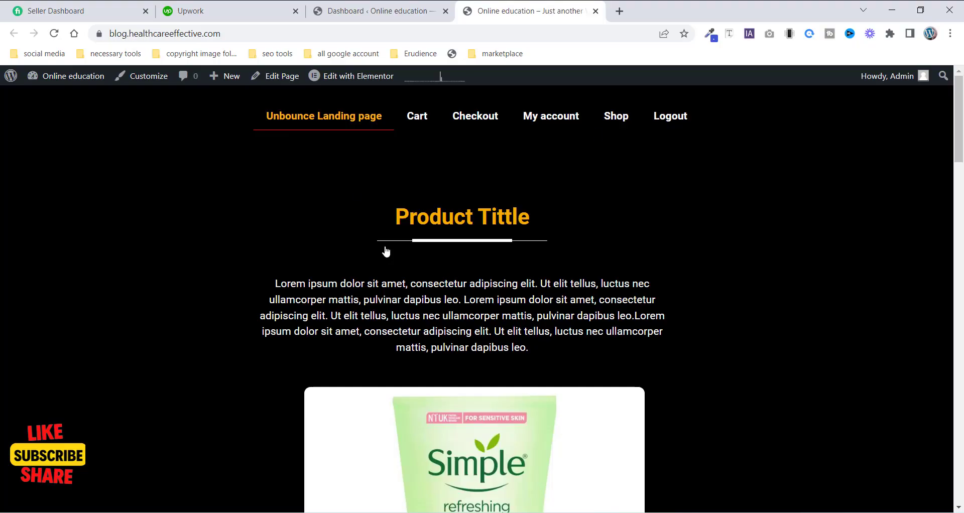
- Scroll through the live landing page and open its special discount popup to view it
{"action": "scroll", "coordinate": [385, 252], "scroll_direction": "down", "scroll_amount": 4}
{"action": "scroll", "coordinate": [400, 286], "scroll_direction": "up", "scroll_amount": 4}
{"action": "scroll", "coordinate": [573, 390], "scroll_direction": "down", "scroll_amount": 20}
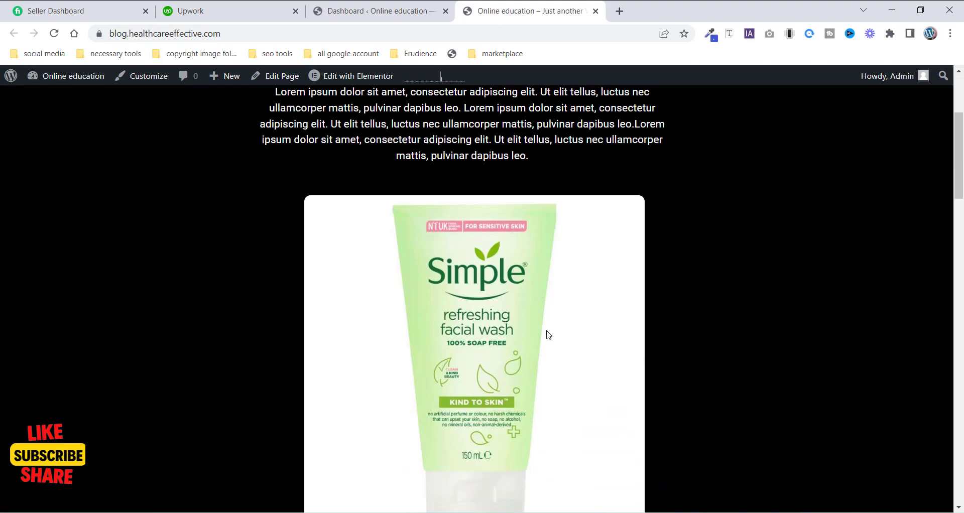
{"action": "scroll", "coordinate": [547, 316], "scroll_direction": "down", "scroll_amount": 5}
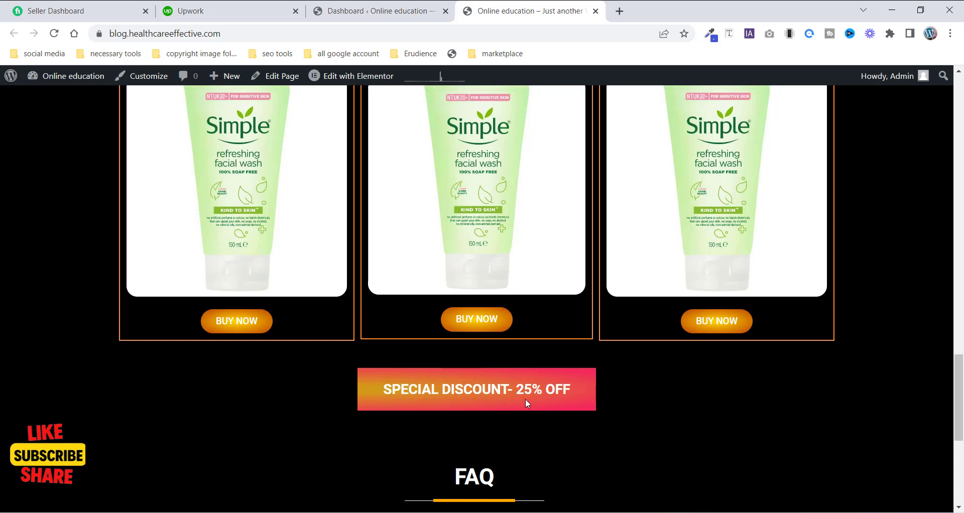
{"action": "left_click", "coordinate": [447, 402]}
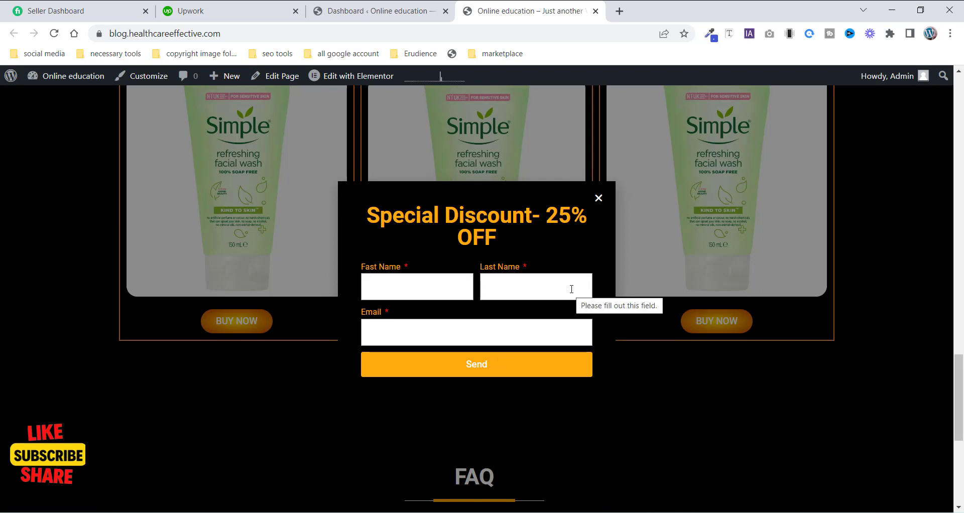
- Move the draft Popup2 template to the trash from the Elementor popups list in the dashboard
{"action": "left_click", "coordinate": [366, 13]}
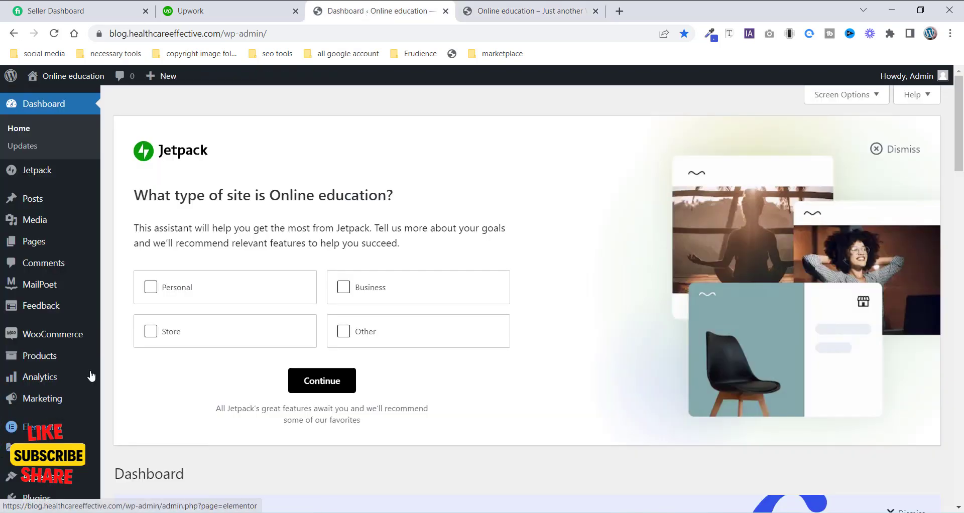
{"action": "scroll", "coordinate": [30, 379], "scroll_direction": "down", "scroll_amount": 1}
{"action": "scroll", "coordinate": [31, 379], "scroll_direction": "down", "scroll_amount": 2}
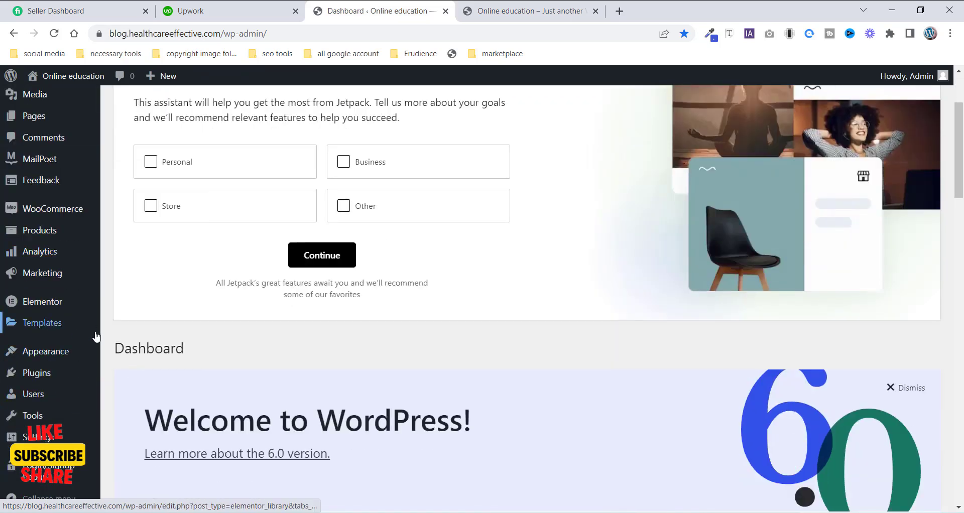
{"action": "mouse_move", "coordinate": [60, 334]}
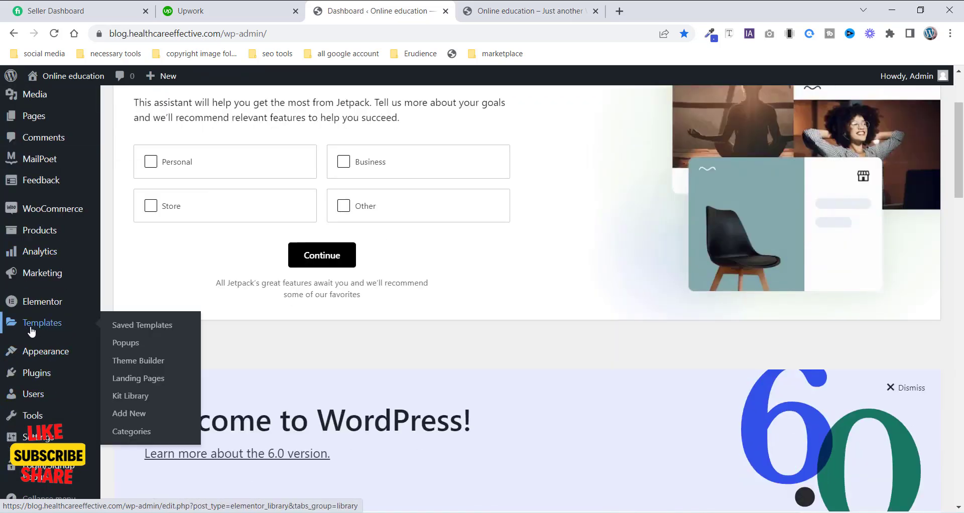
{"action": "left_click", "coordinate": [122, 344]}
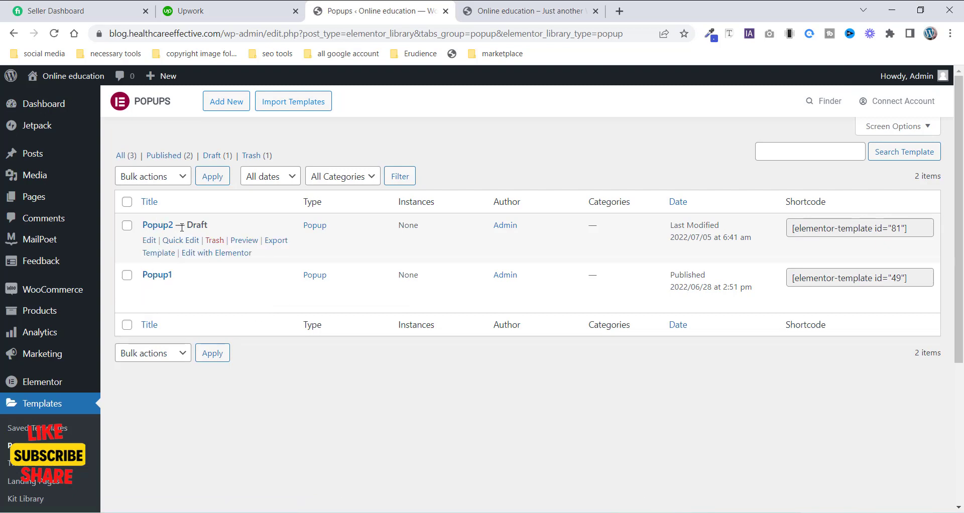
{"action": "left_click", "coordinate": [216, 241]}
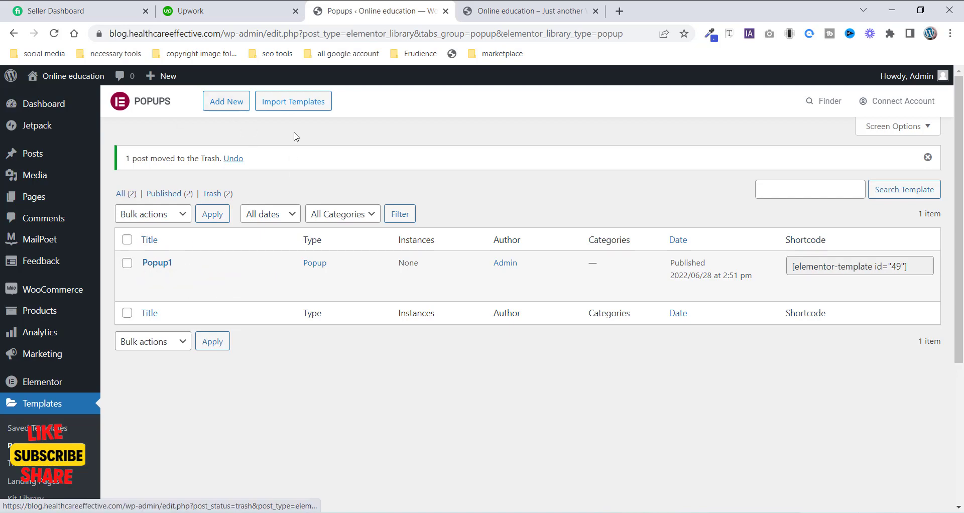
- Create a new Popup template named Popup2
{"action": "left_click", "coordinate": [219, 106]}
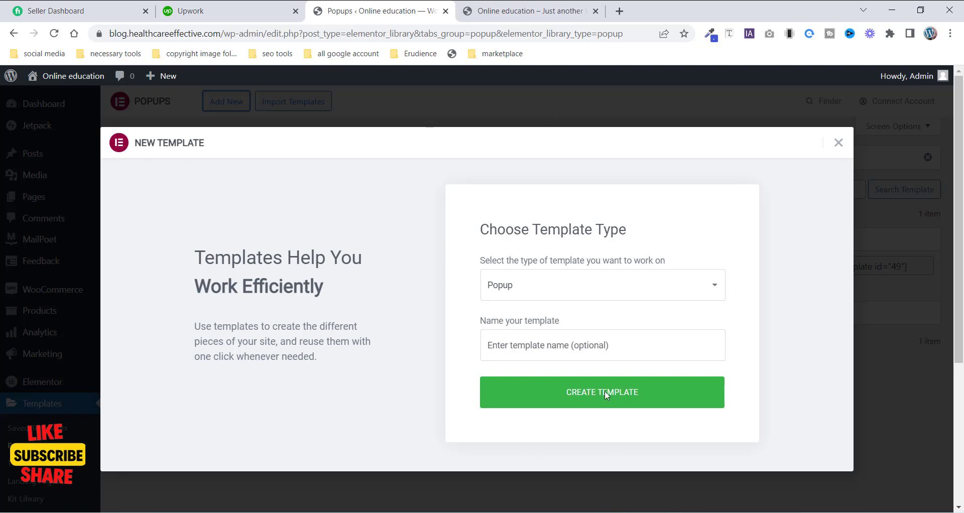
{"action": "left_click", "coordinate": [536, 285]}
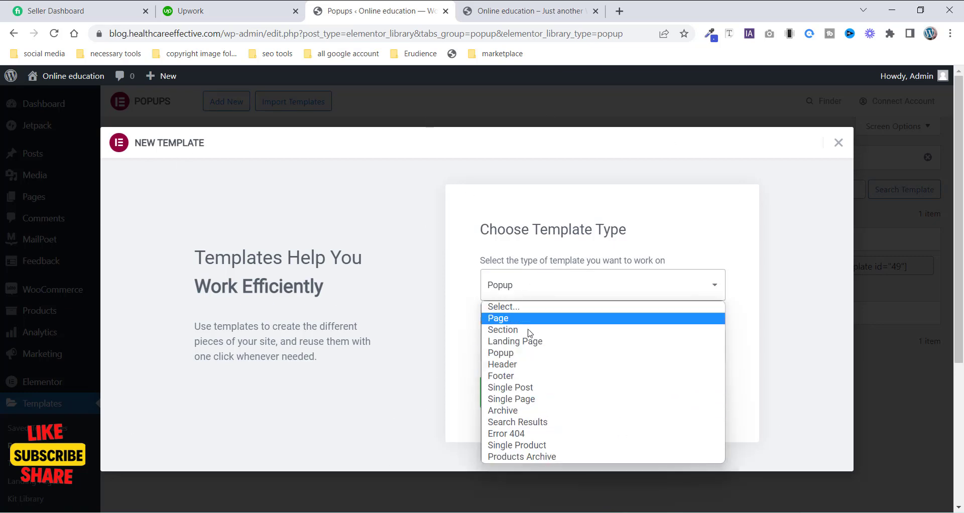
{"action": "left_click", "coordinate": [502, 353]}
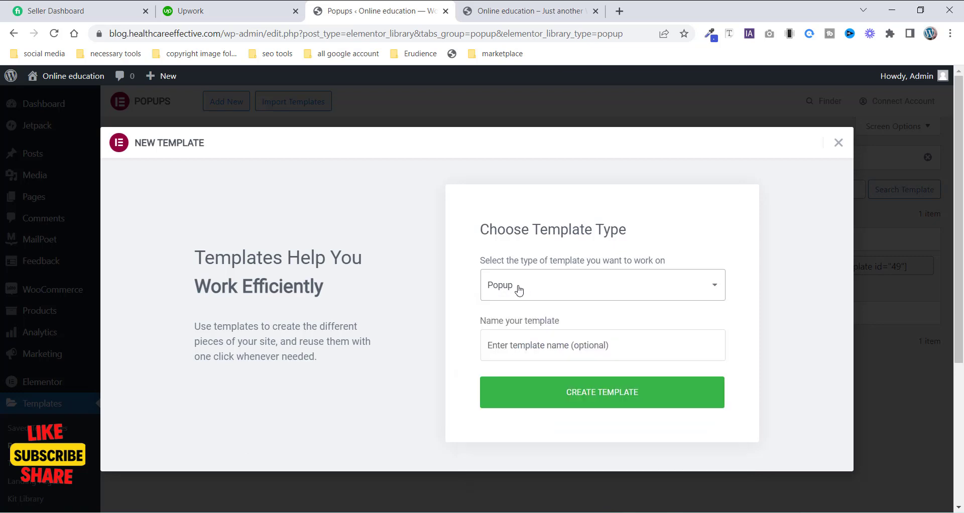
{"action": "left_click", "coordinate": [534, 346]}
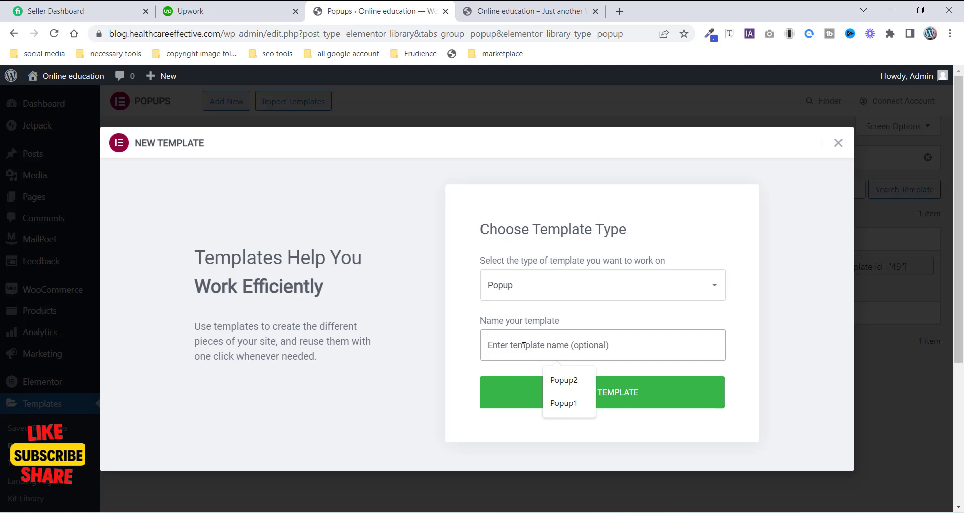
{"action": "left_click", "coordinate": [564, 381]}
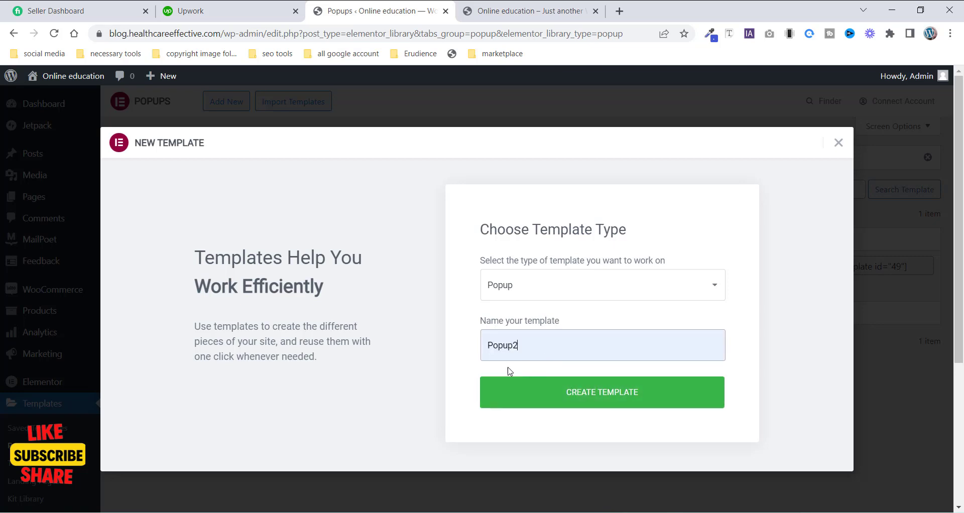
{"action": "double_click", "coordinate": [487, 354]}
{"action": "left_click", "coordinate": [619, 398]}
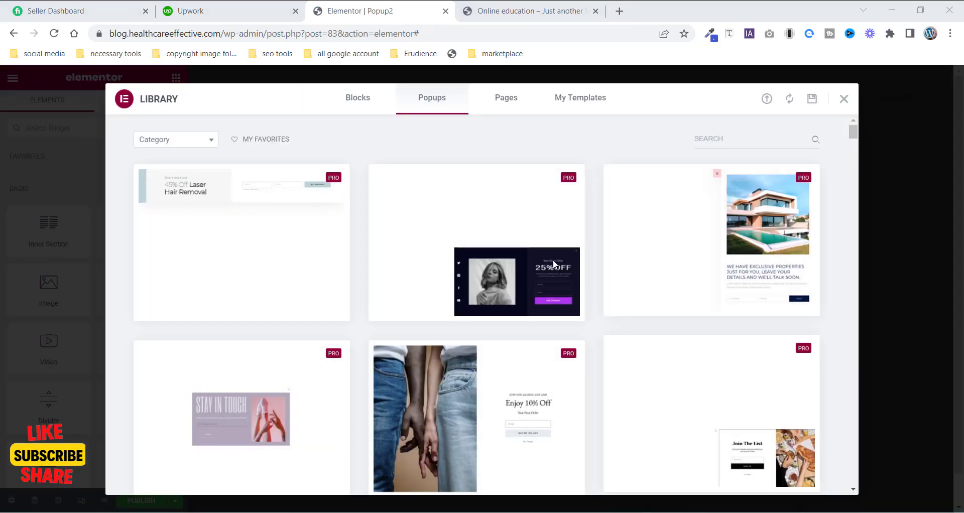
- Browse the popup designs in the template library, then close the library
{"action": "scroll", "coordinate": [352, 326], "scroll_direction": "down", "scroll_amount": 6}
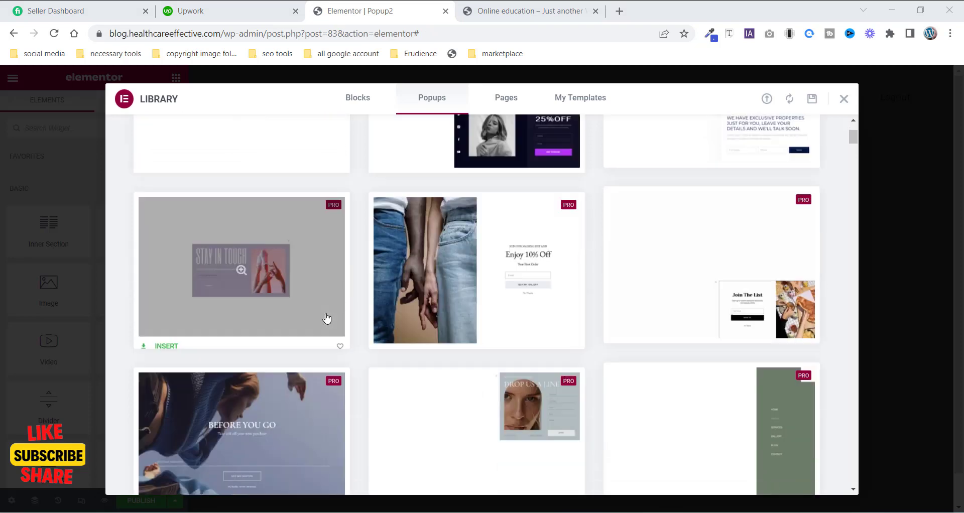
{"action": "scroll", "coordinate": [467, 366], "scroll_direction": "up", "scroll_amount": 6}
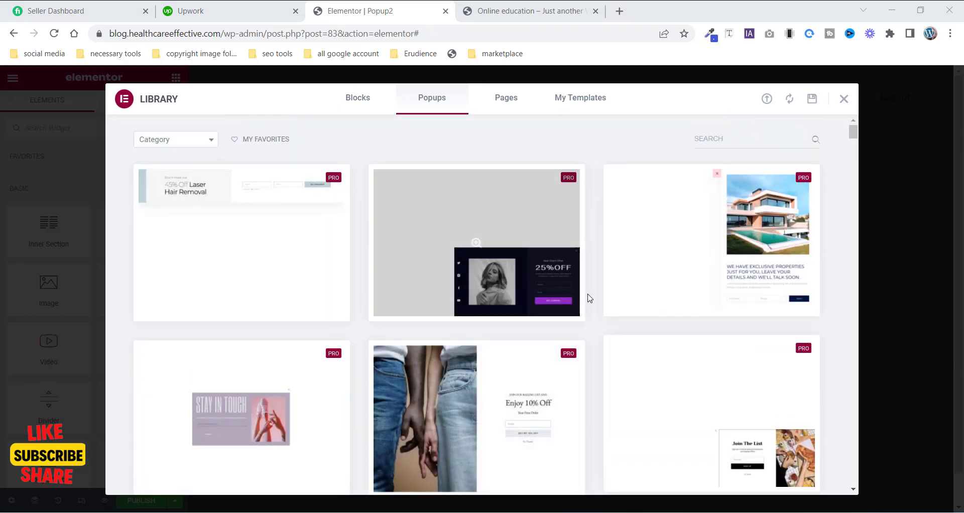
{"action": "mouse_move", "coordinate": [402, 314]}
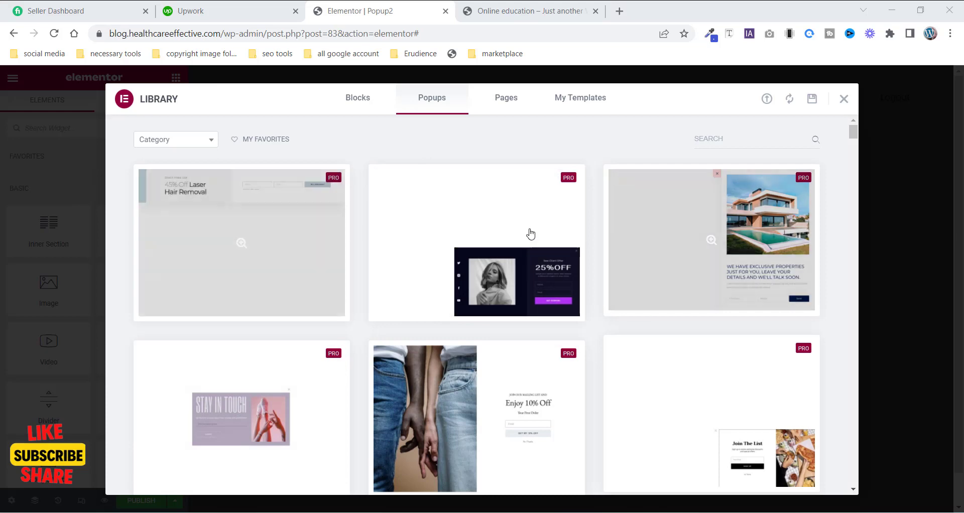
{"action": "left_click", "coordinate": [844, 99]}
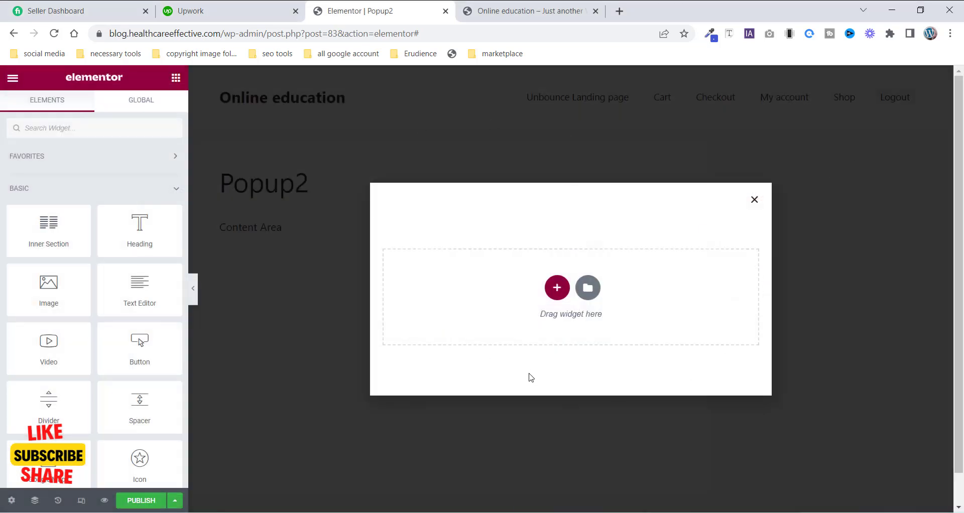
- Compare with the live popup, then set the new popup's width to 445 px in Popup Settings
{"action": "key", "text": "ctrl+Tab"}
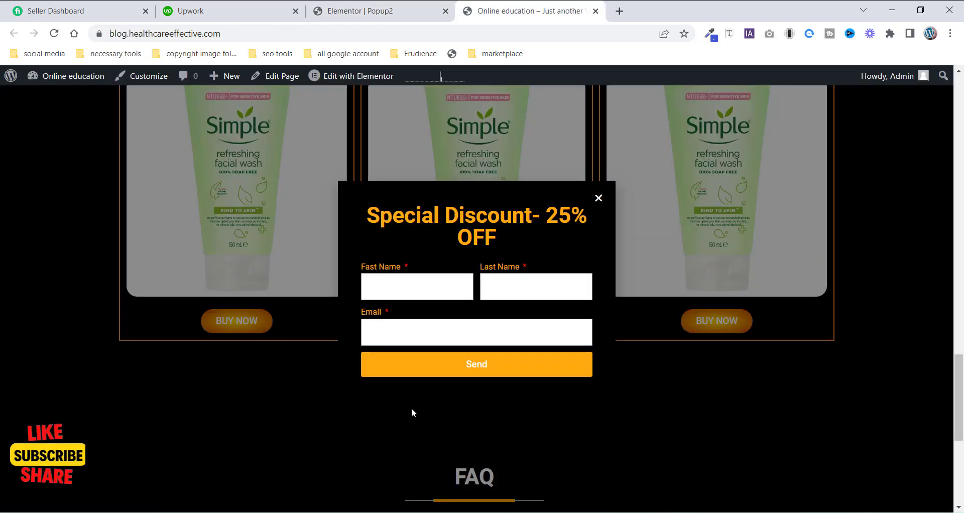
{"action": "left_click", "coordinate": [353, 12]}
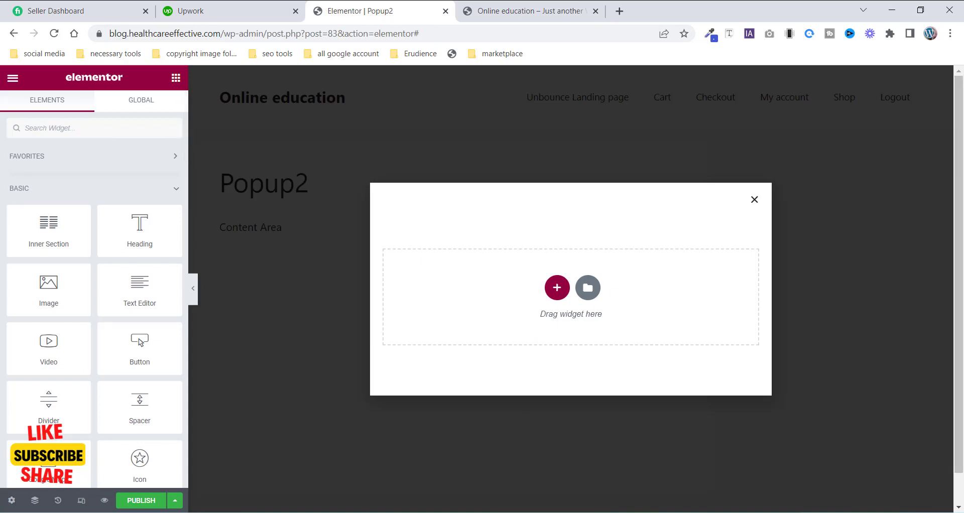
{"action": "left_click", "coordinate": [12, 501]}
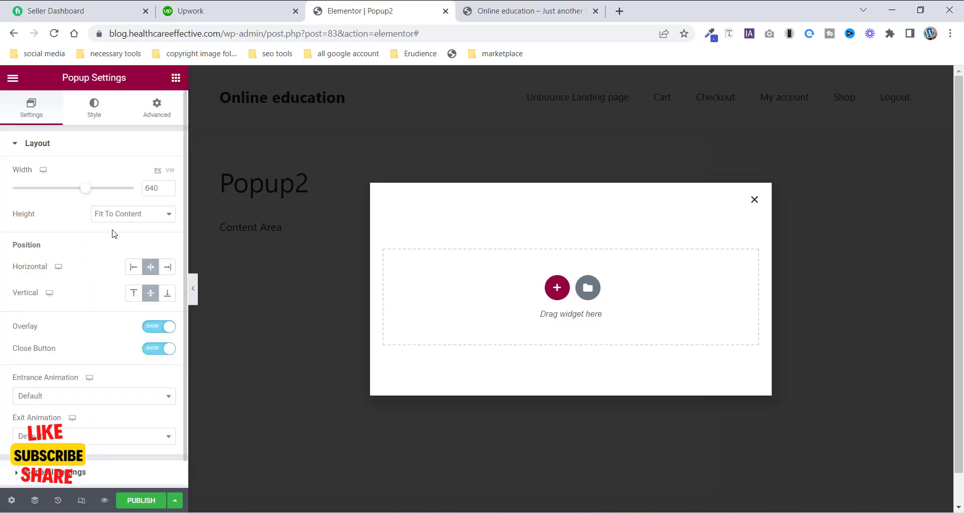
{"action": "left_click_drag", "start_coordinate": [84, 189], "coordinate": [59, 190]}
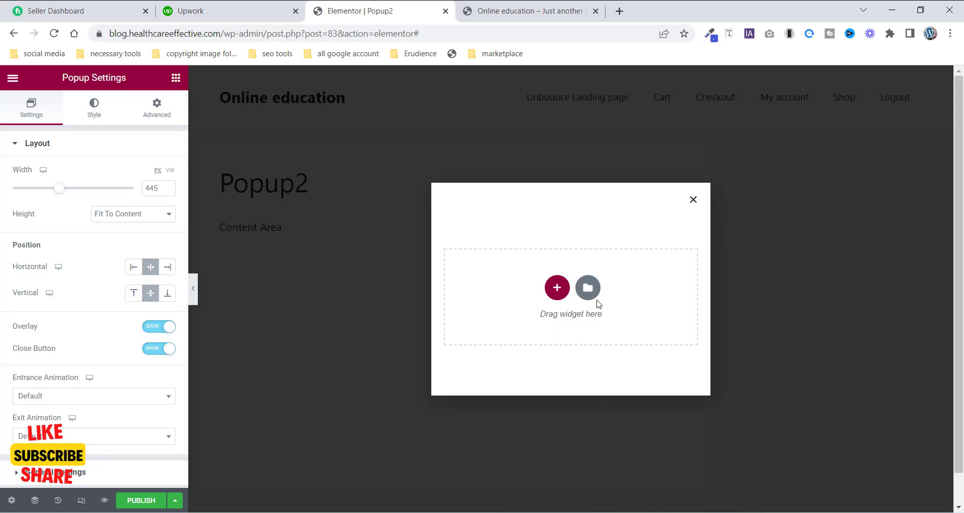
- Add a single-column section to the popup and give it a black #000000 background color
{"action": "left_click", "coordinate": [557, 287]}
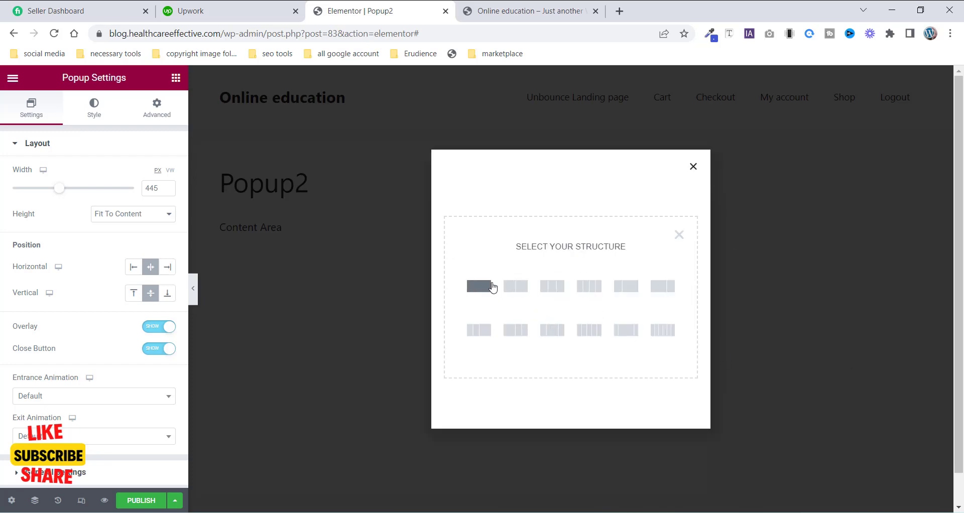
{"action": "left_click", "coordinate": [477, 295]}
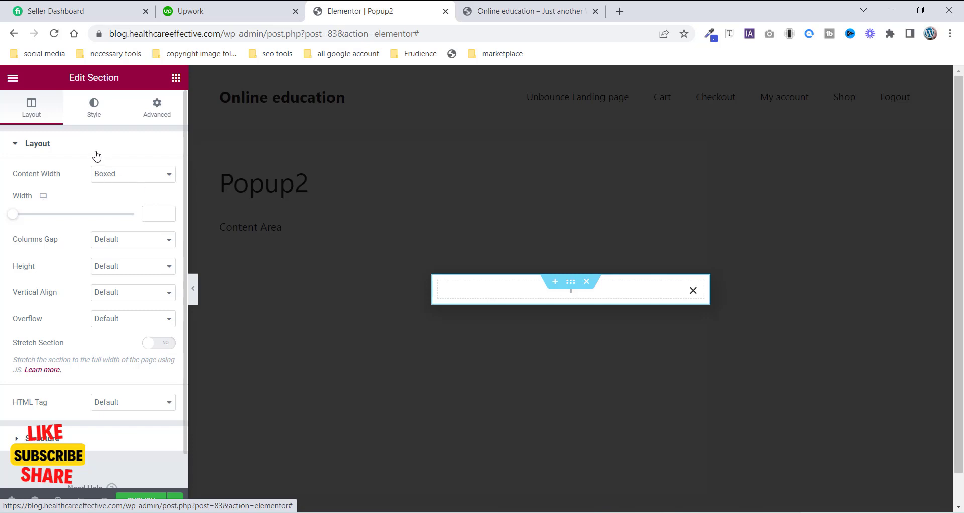
{"action": "left_click", "coordinate": [99, 120]}
{"action": "left_click", "coordinate": [125, 201]}
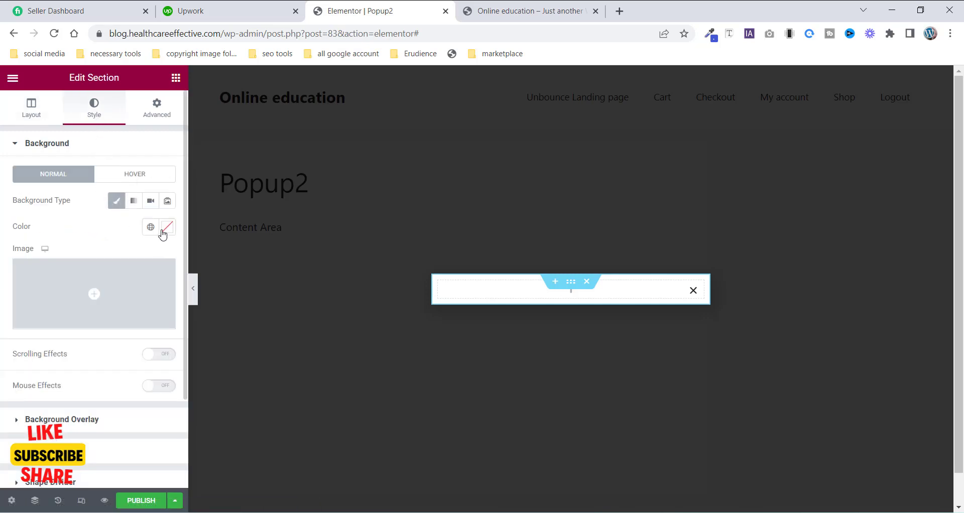
{"action": "left_click", "coordinate": [166, 227]}
{"action": "left_click", "coordinate": [25, 376]}
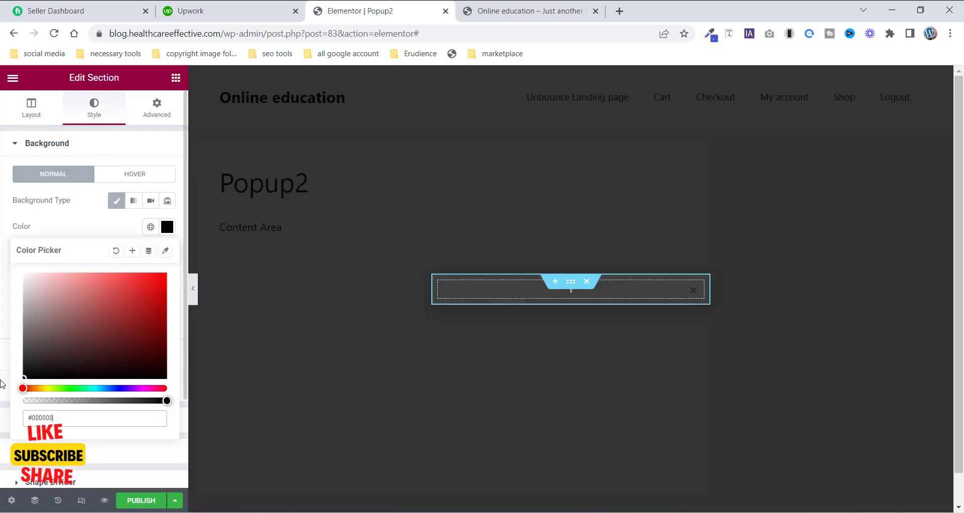
- Add a Heading widget into the popup's section
{"action": "left_click", "coordinate": [531, 11]}
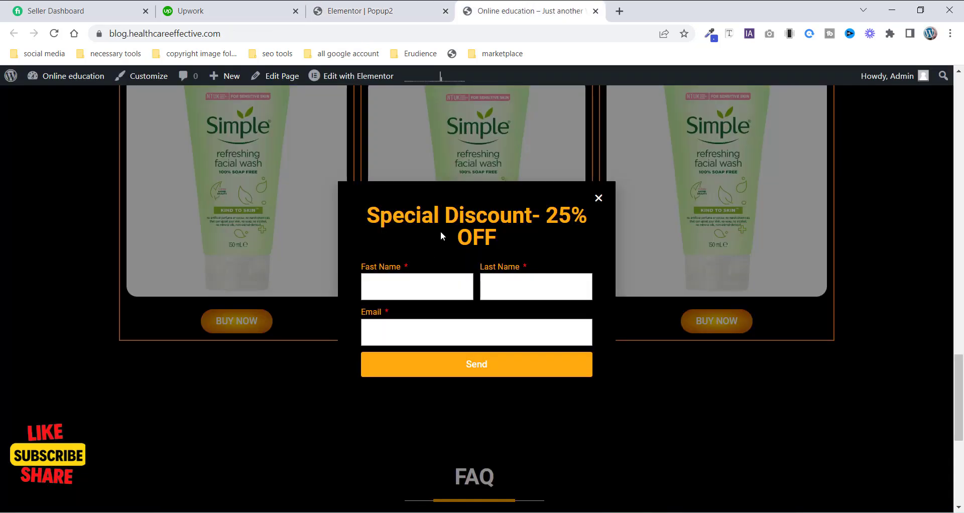
{"action": "left_click", "coordinate": [366, 18]}
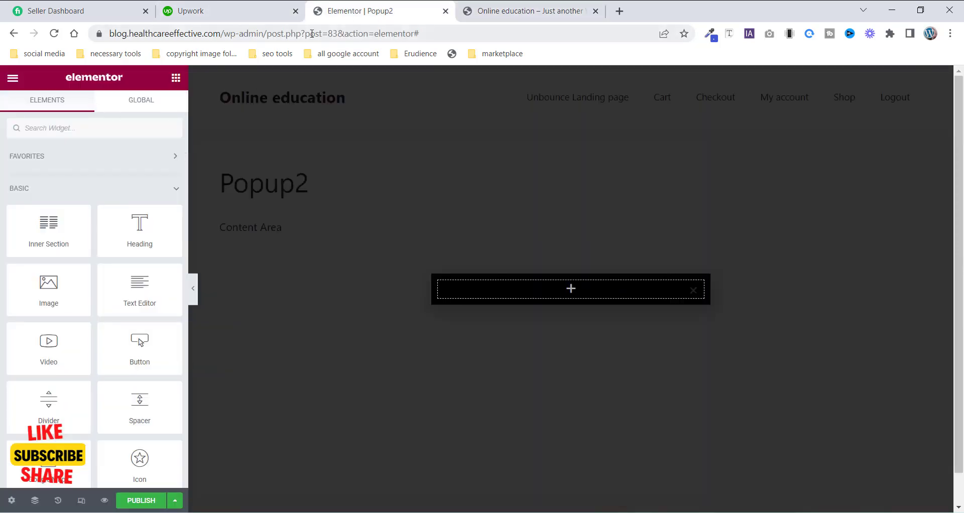
{"action": "left_click_drag", "start_coordinate": [139, 236], "coordinate": [512, 289]}
{"action": "left_click_drag", "start_coordinate": [691, 366], "coordinate": [677, 363]}
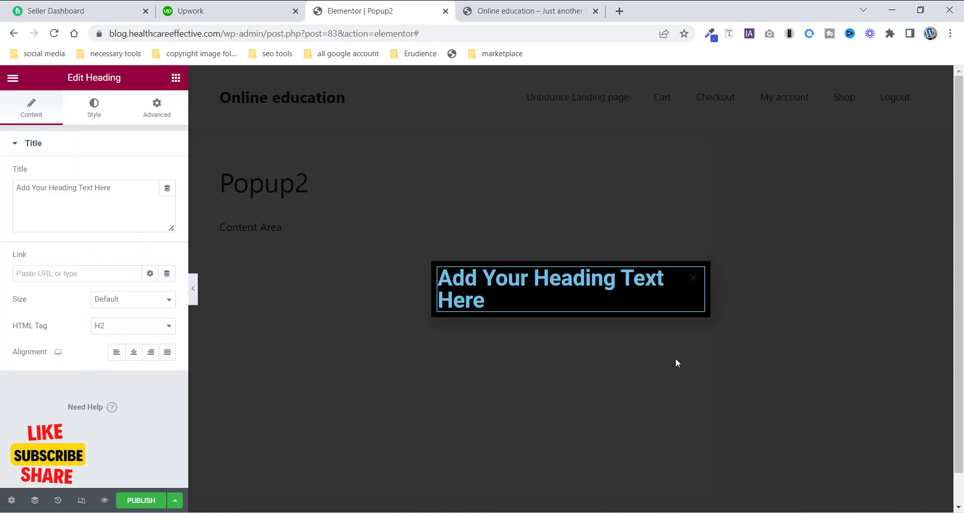
- Copy the 'Special Discount- 25% OFF' heading text from the live page's popup
{"action": "left_click", "coordinate": [476, 19]}
{"action": "left_click_drag", "start_coordinate": [504, 243], "coordinate": [374, 220]}
{"action": "right_click", "coordinate": [393, 224]}
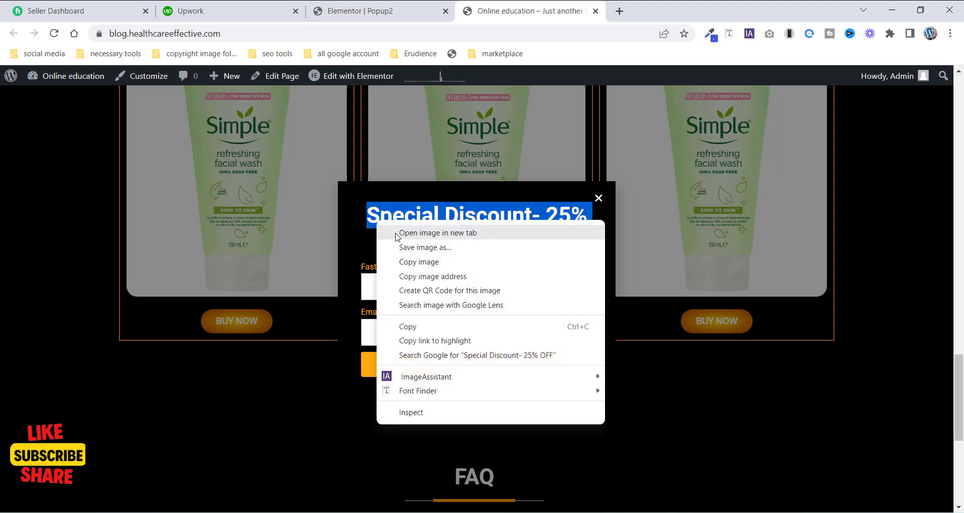
{"action": "left_click", "coordinate": [404, 261]}
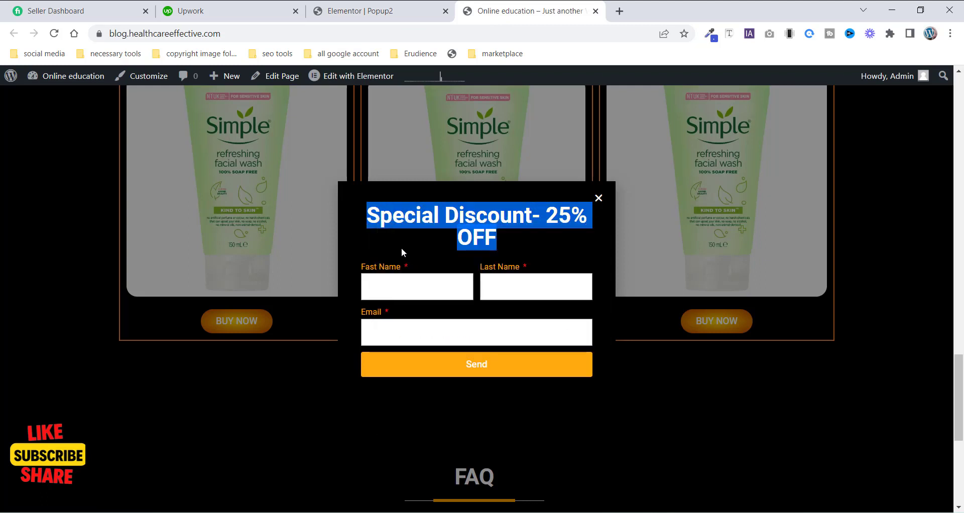
{"action": "right_click", "coordinate": [435, 212]}
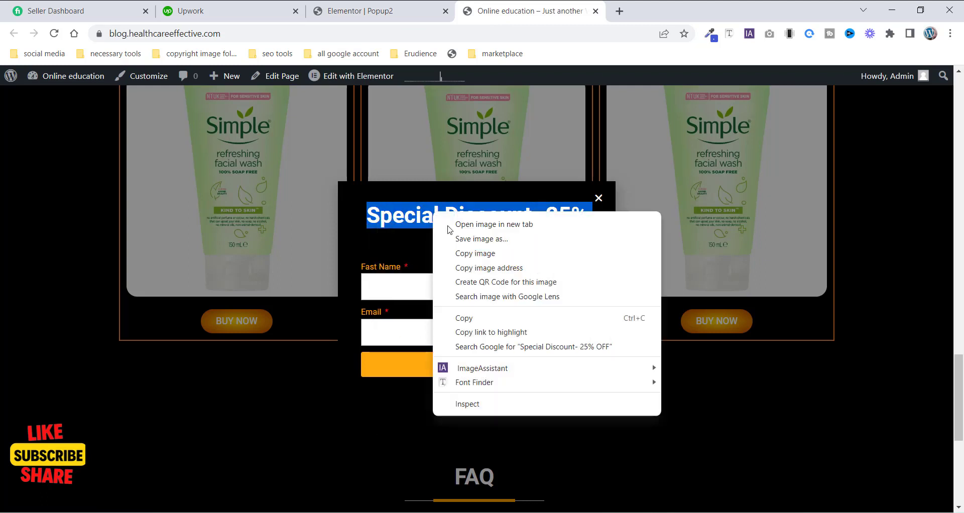
{"action": "left_click", "coordinate": [468, 320]}
- Replace the heading's title text with the copied 'Special Discount- 25% OFF'
{"action": "left_click", "coordinate": [340, 8]}
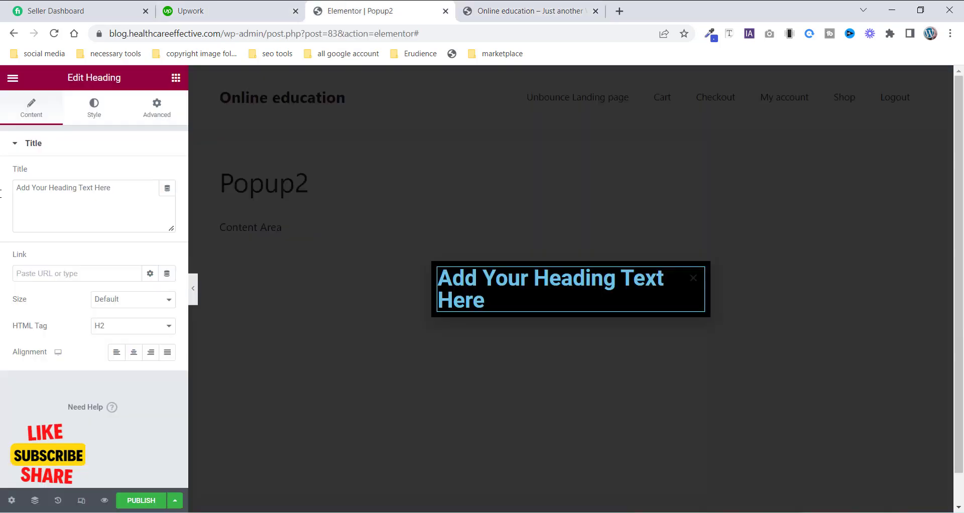
{"action": "triple_click", "coordinate": [79, 194]}
{"action": "right_click", "coordinate": [79, 195]}
{"action": "left_click", "coordinate": [113, 261]}
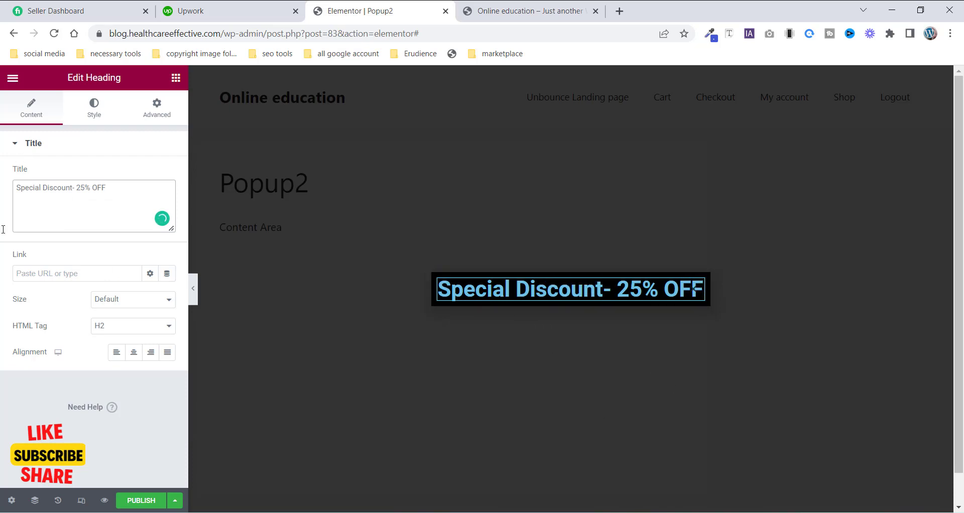
- Set the heading's text color to an orange-yellow shade
{"action": "left_click", "coordinate": [95, 105]}
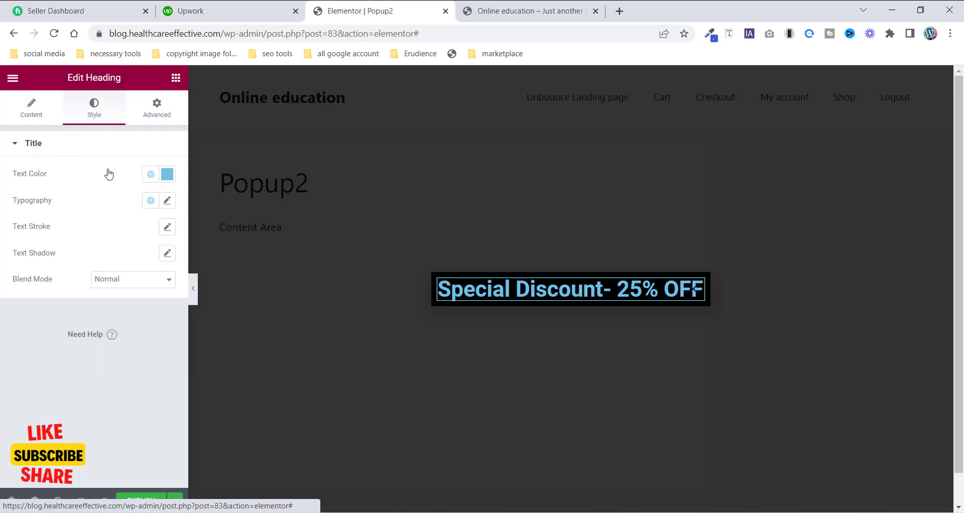
{"action": "left_click", "coordinate": [166, 179]}
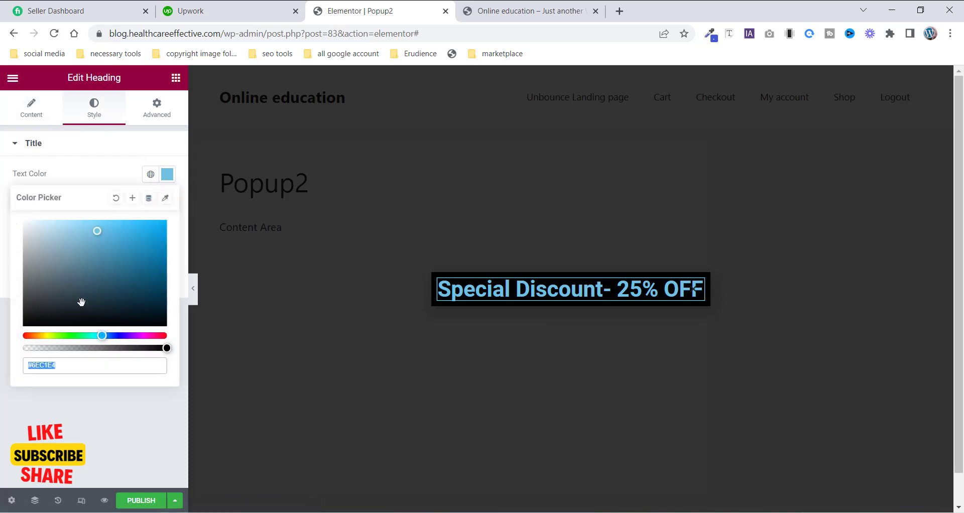
{"action": "left_click", "coordinate": [42, 336]}
{"action": "left_click_drag", "start_coordinate": [150, 254], "coordinate": [165, 236]}
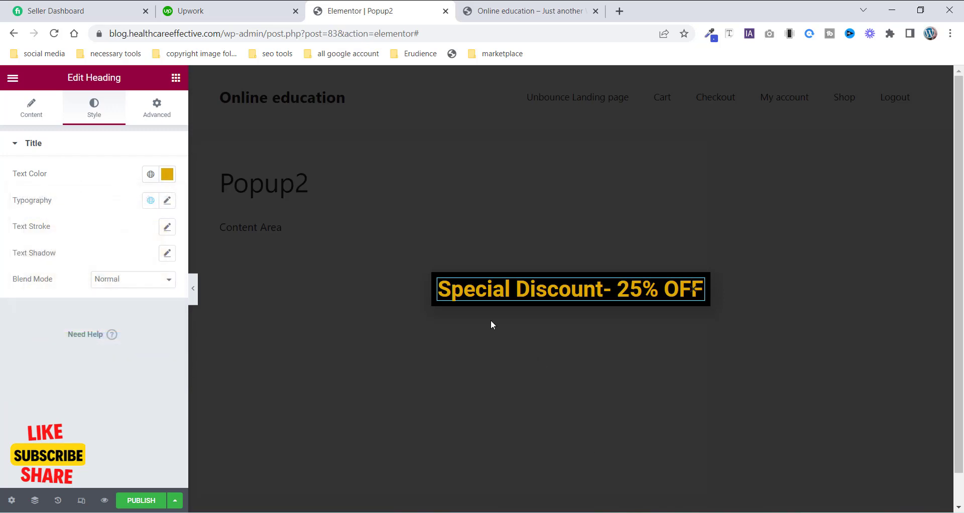
- Check the reference popup, then add a Form widget below the heading in the popup
{"action": "key", "text": "ctrl+Tab"}
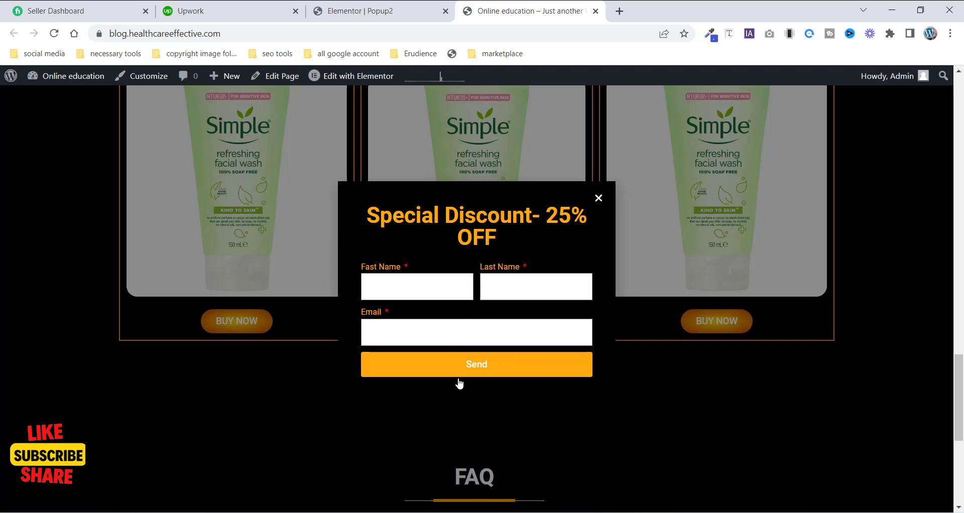
{"action": "left_click", "coordinate": [360, 11]}
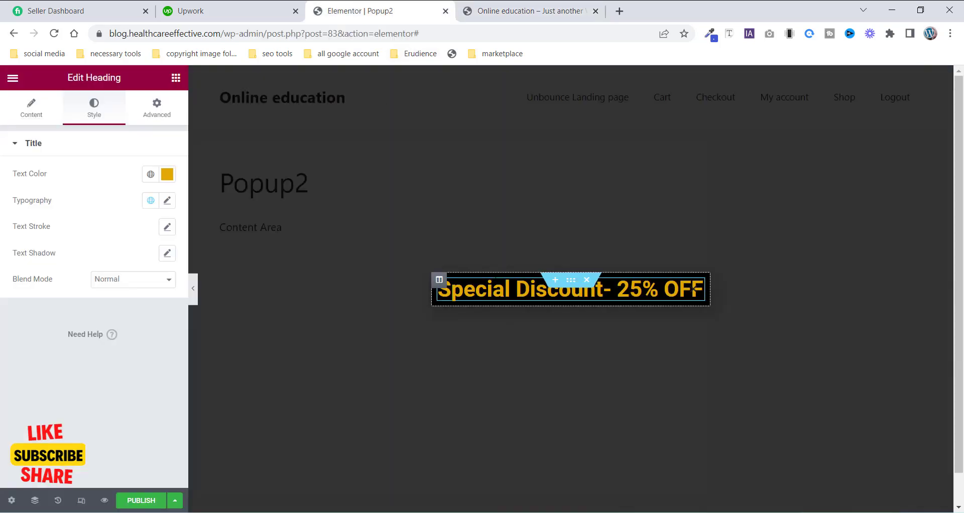
{"action": "left_click", "coordinate": [176, 78]}
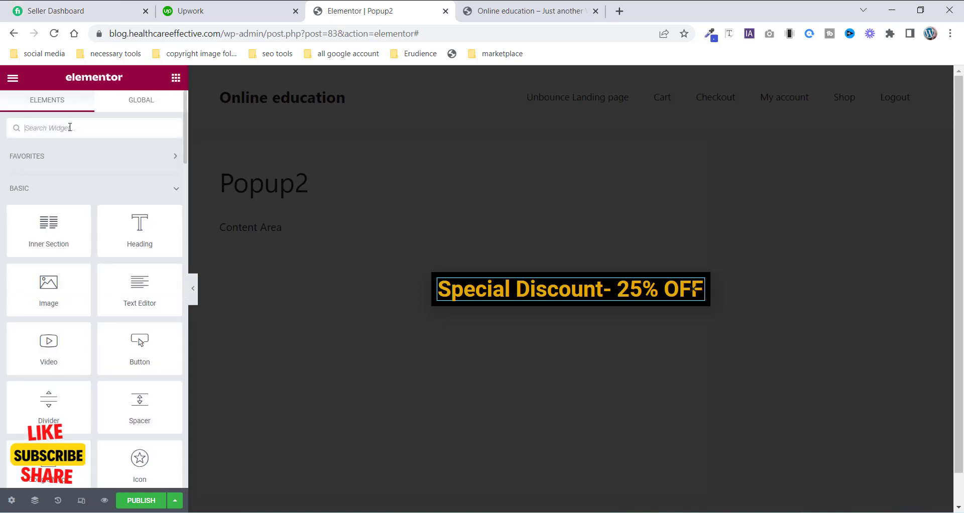
{"action": "type", "text": "for"}
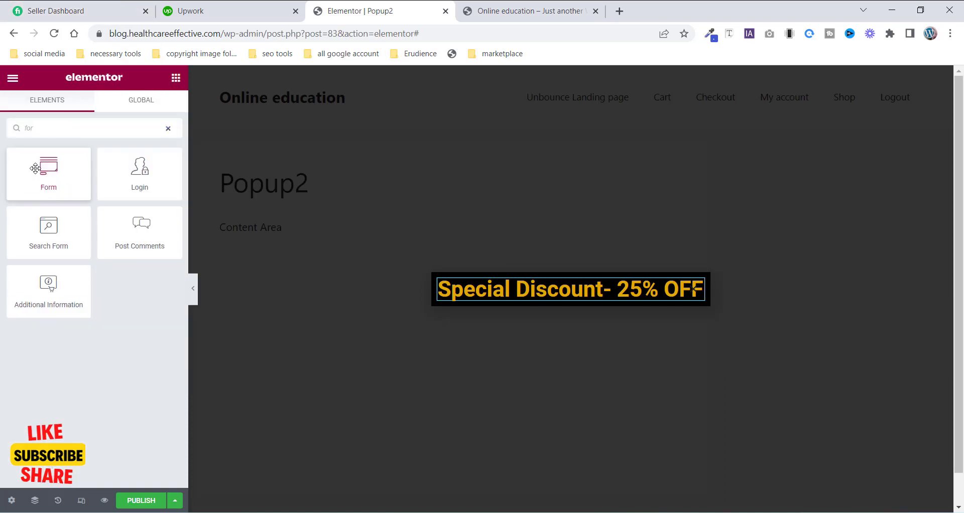
{"action": "left_click_drag", "start_coordinate": [40, 174], "coordinate": [556, 301]}
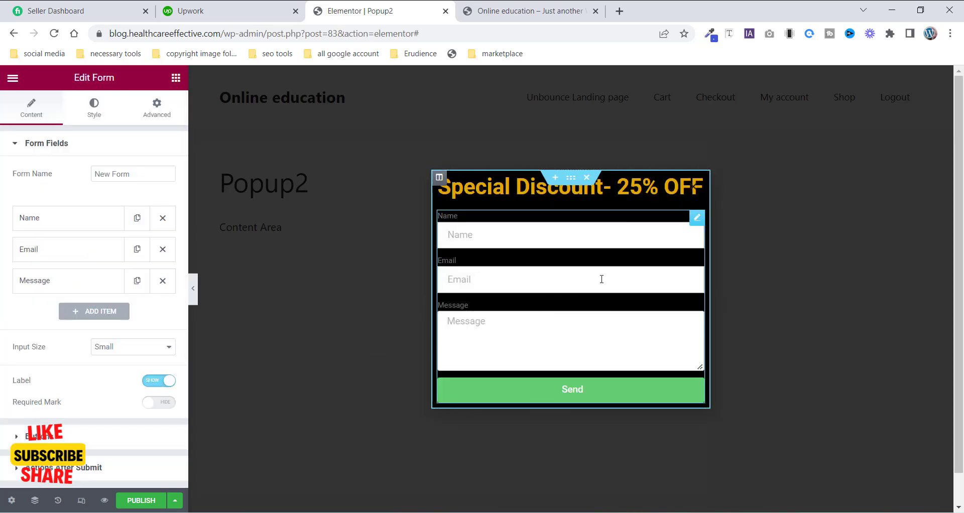
- Make the Name field required, clear its placeholder, and set its column width to 50%
{"action": "left_click", "coordinate": [522, 10]}
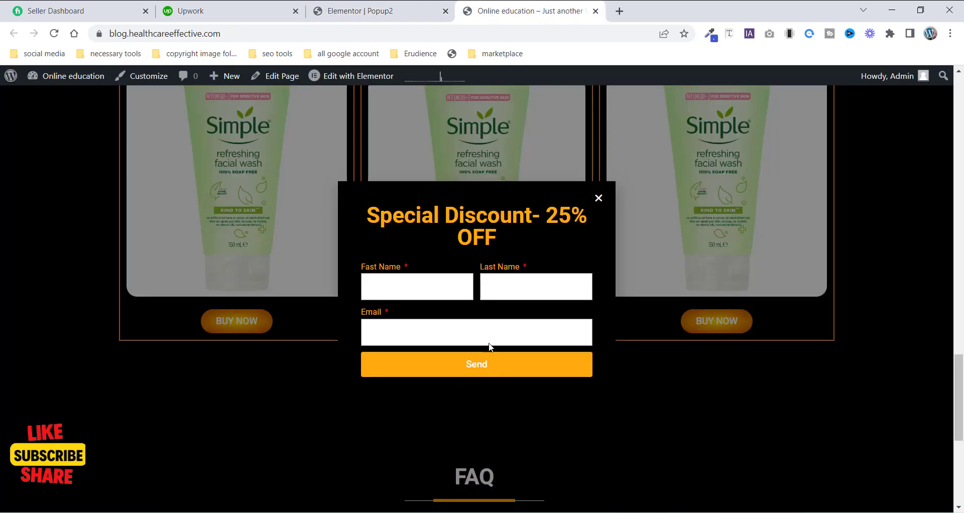
{"action": "left_click", "coordinate": [331, 9]}
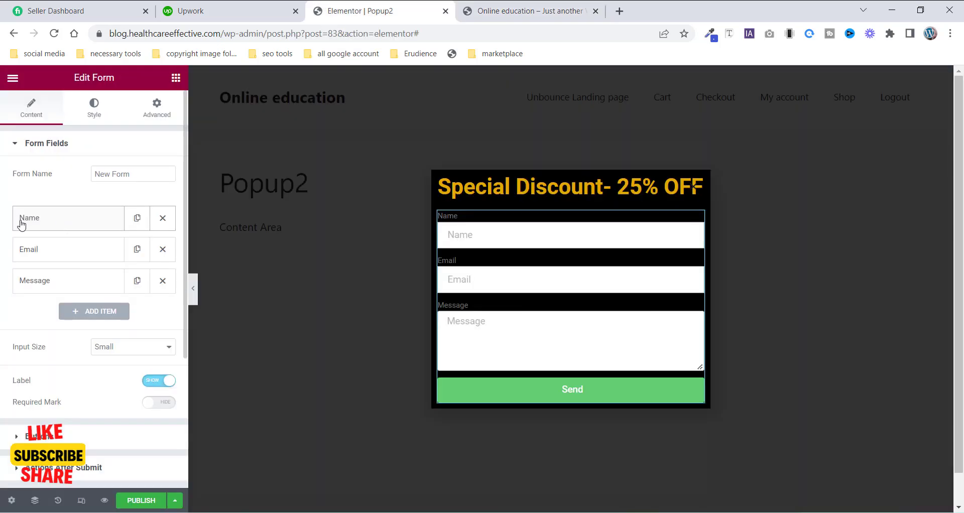
{"action": "left_click", "coordinate": [49, 224]}
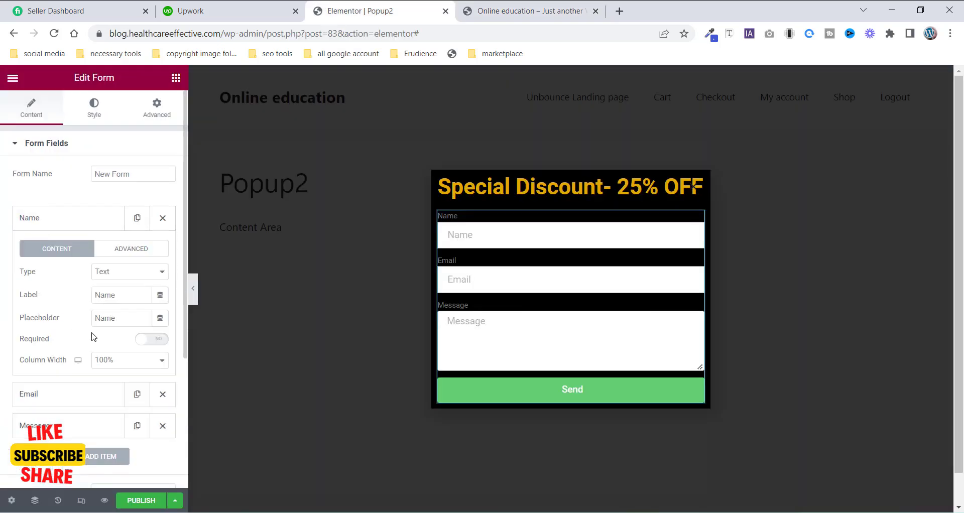
{"action": "double_click", "coordinate": [121, 317]}
{"action": "key", "text": "BackSpace"}
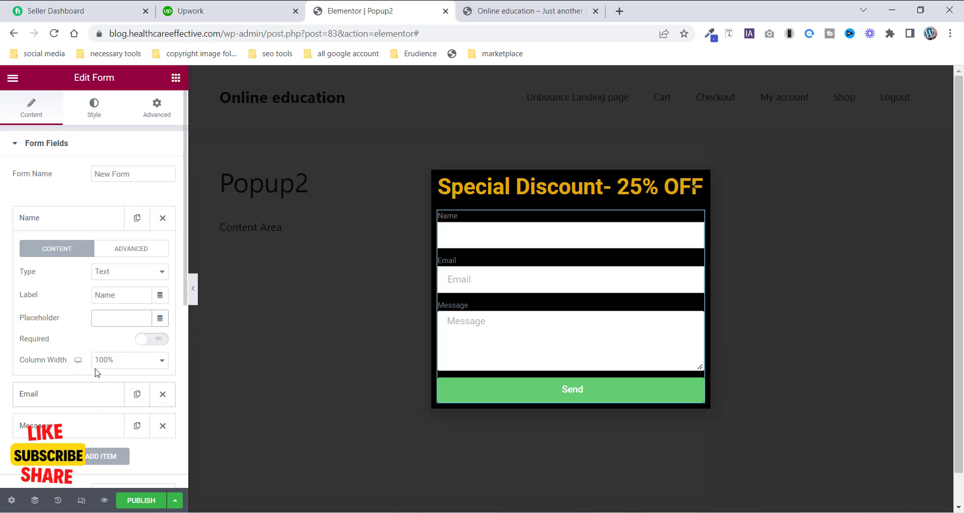
{"action": "left_click", "coordinate": [147, 339]}
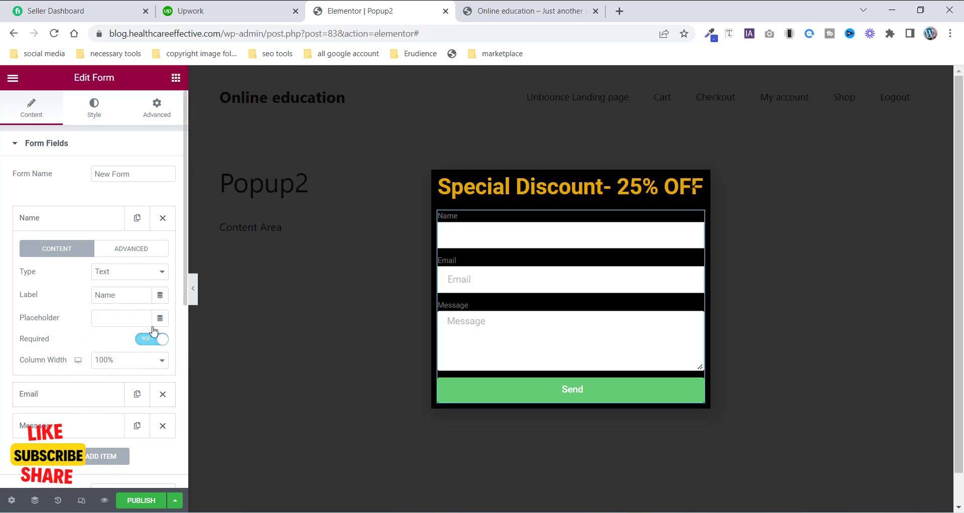
{"action": "left_click", "coordinate": [124, 365]}
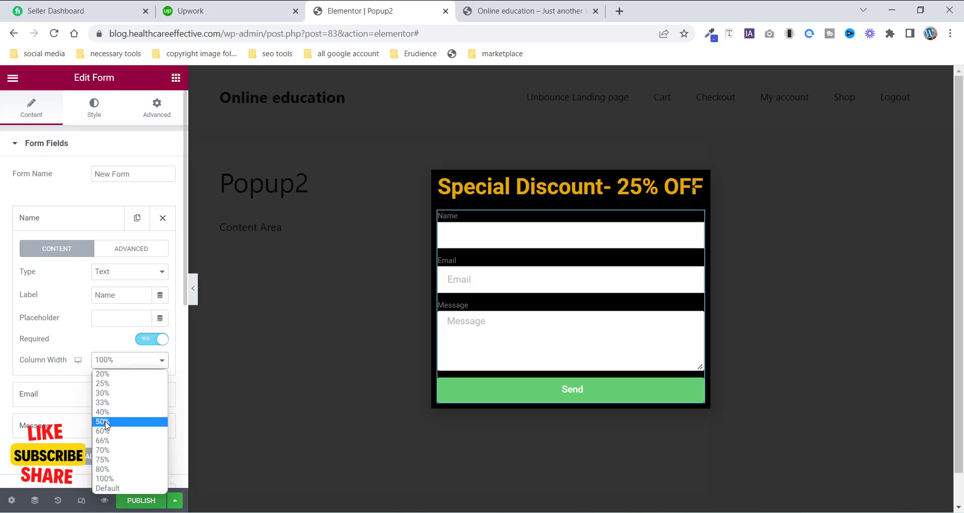
{"action": "left_click", "coordinate": [106, 422]}
- Turn on the form's Required Mark option
{"action": "scroll", "coordinate": [109, 417], "scroll_direction": "down", "scroll_amount": 3}
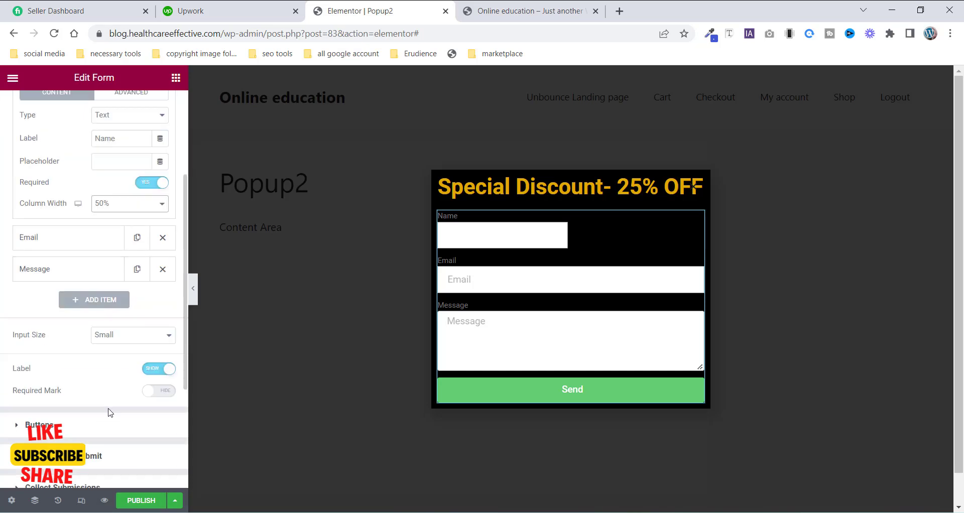
{"action": "left_click", "coordinate": [156, 391]}
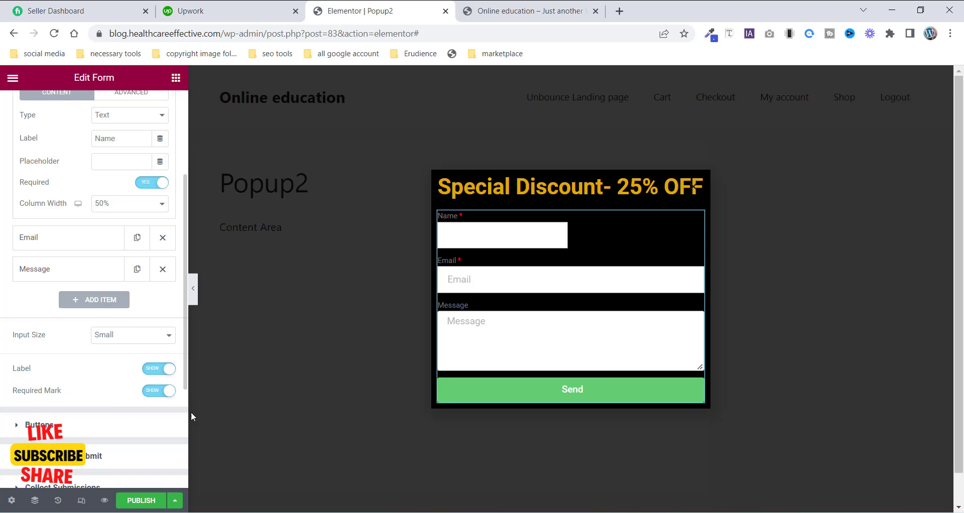
{"action": "scroll", "coordinate": [91, 256], "scroll_direction": "up", "scroll_amount": 3}
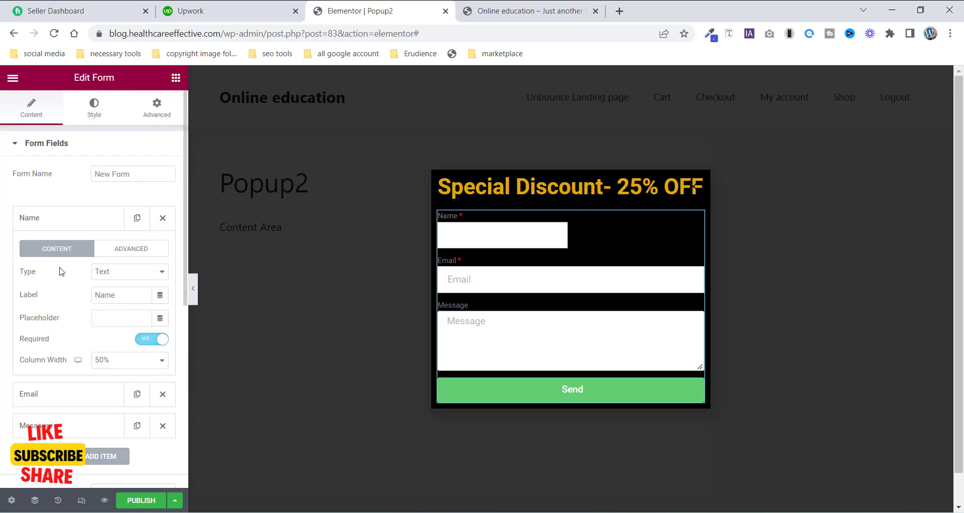
- Rename the first field's label to "Fast Name"
{"action": "left_click", "coordinate": [97, 295]}
{"action": "type", "text": "Fas"}
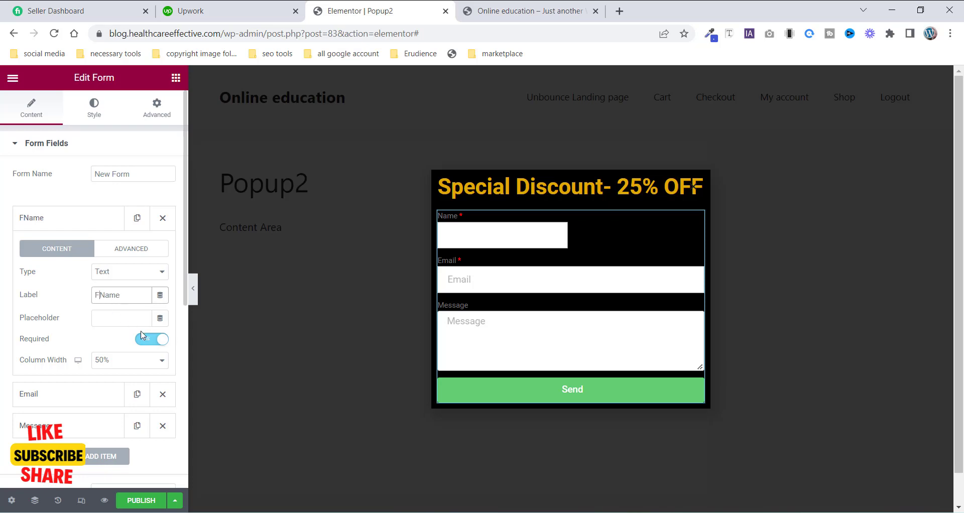
{"action": "type", "text": "t"}
{"action": "left_click", "coordinate": [98, 222]}
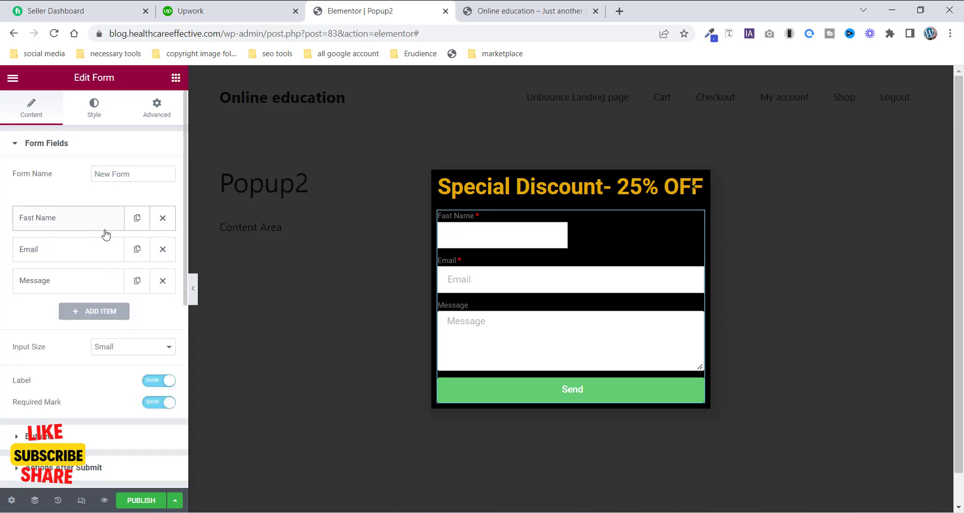
- Duplicate the Fast Name field and relabel the copy "last Name"
{"action": "left_click", "coordinate": [138, 218]}
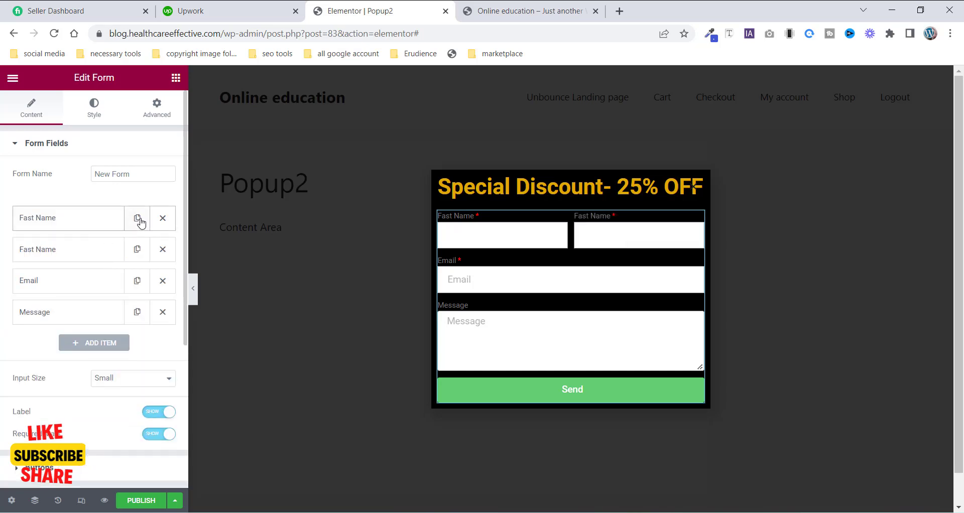
{"action": "left_click", "coordinate": [69, 251]}
{"action": "left_click_drag", "start_coordinate": [99, 325], "coordinate": [95, 326]}
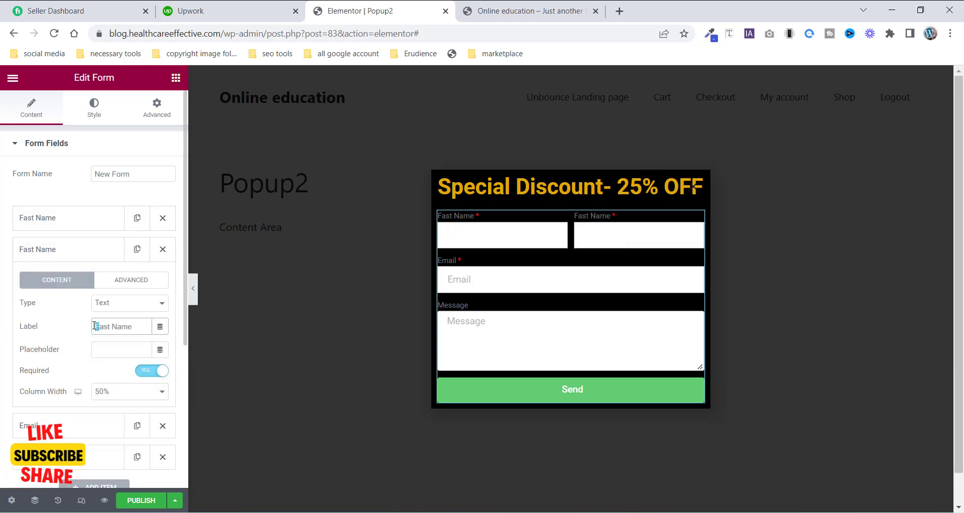
{"action": "type", "text": "l"}
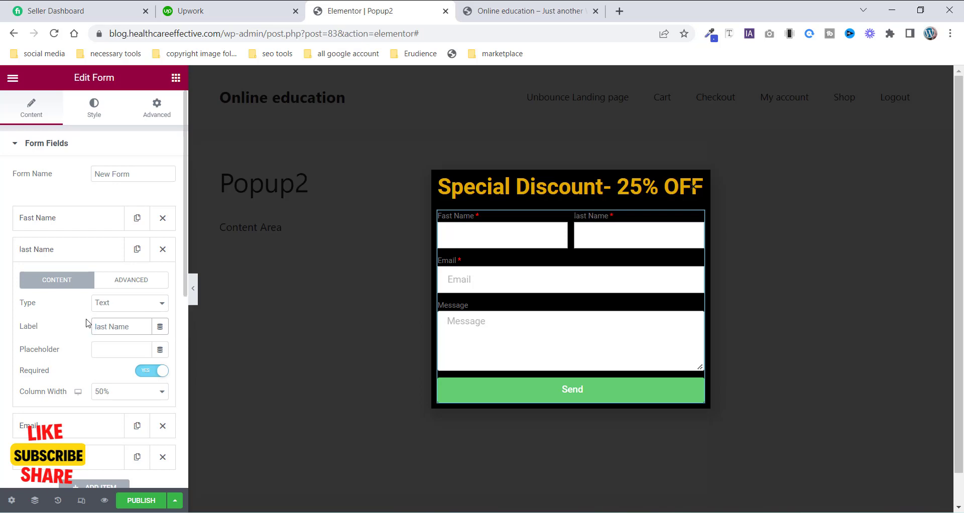
{"action": "left_click", "coordinate": [84, 249]}
- Delete the Message field from the form
{"action": "left_click", "coordinate": [71, 289]}
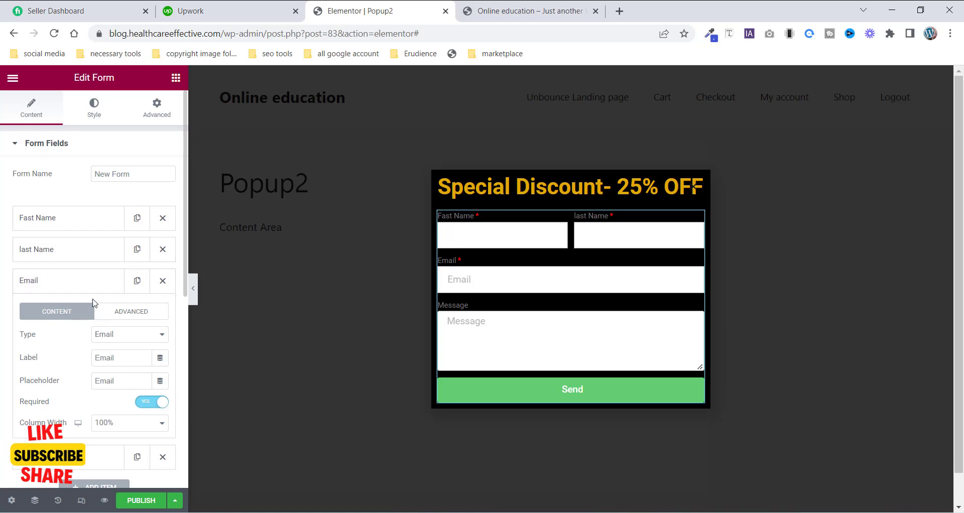
{"action": "left_click", "coordinate": [101, 280]}
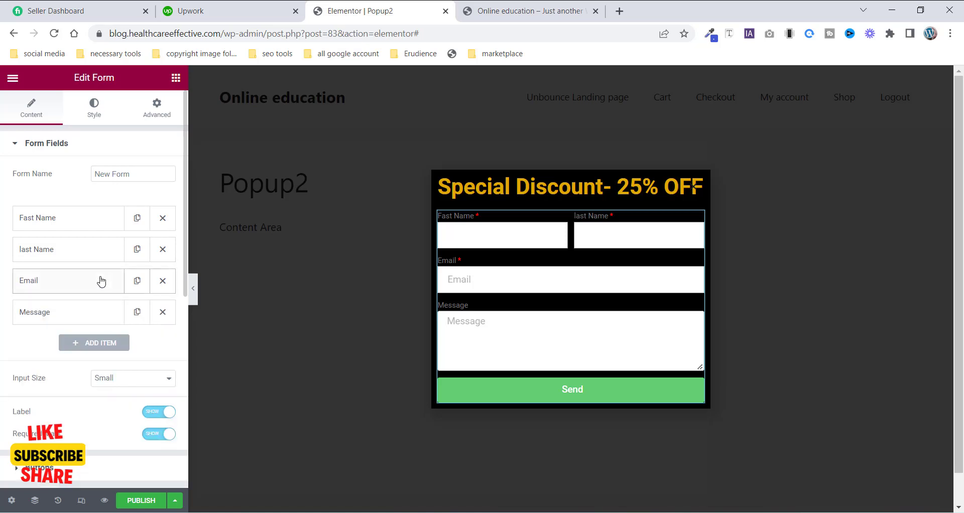
{"action": "left_click", "coordinate": [162, 312]}
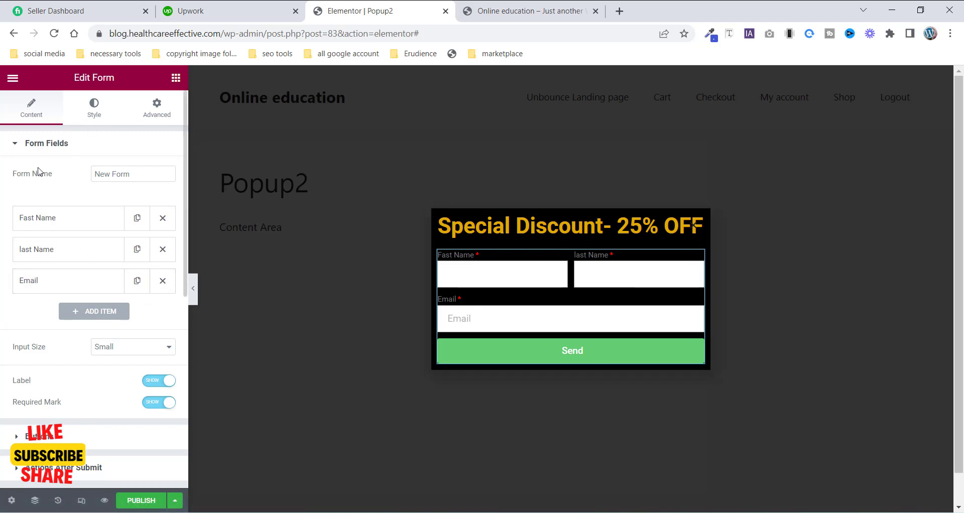
- Set the form labels' text color to an orange-yellow shade
{"action": "left_click", "coordinate": [94, 108]}
{"action": "scroll", "coordinate": [62, 318], "scroll_direction": "down", "scroll_amount": 3}
{"action": "scroll", "coordinate": [62, 318], "scroll_direction": "up", "scroll_amount": 2}
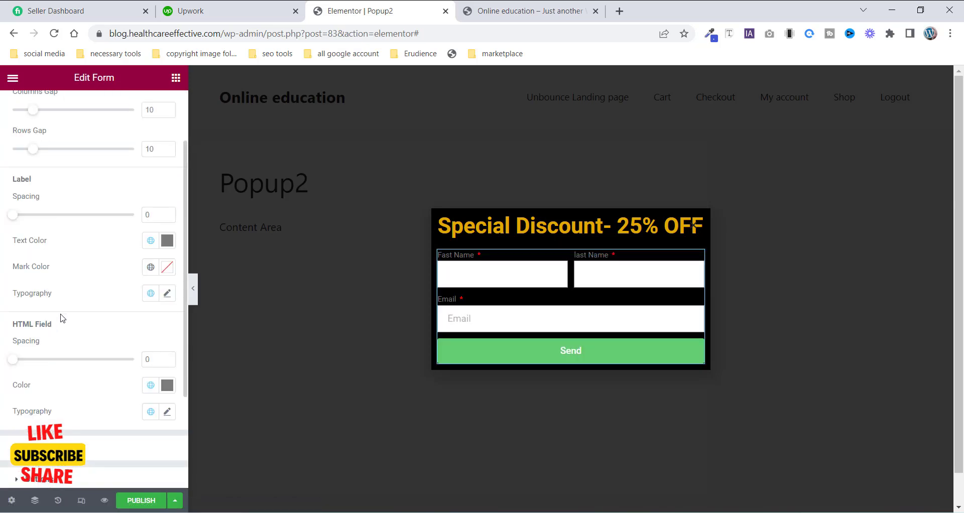
{"action": "scroll", "coordinate": [62, 317], "scroll_direction": "down", "scroll_amount": 3}
{"action": "scroll", "coordinate": [50, 345], "scroll_direction": "up", "scroll_amount": 5}
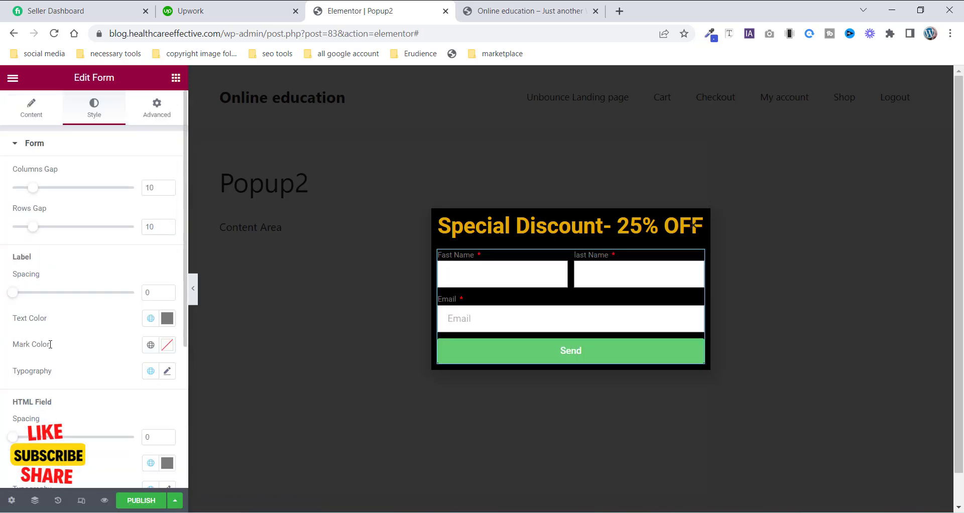
{"action": "left_click", "coordinate": [168, 319]}
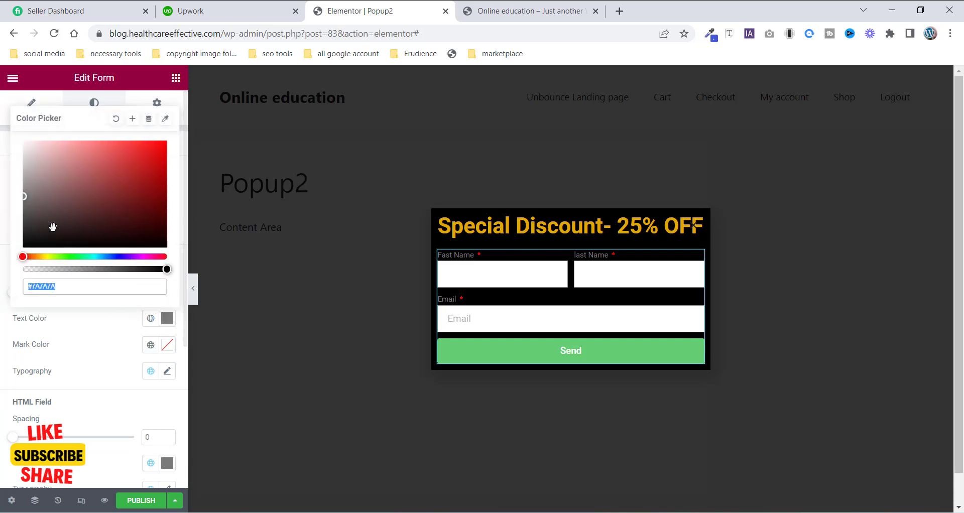
{"action": "left_click", "coordinate": [44, 257]}
{"action": "left_click", "coordinate": [41, 257]}
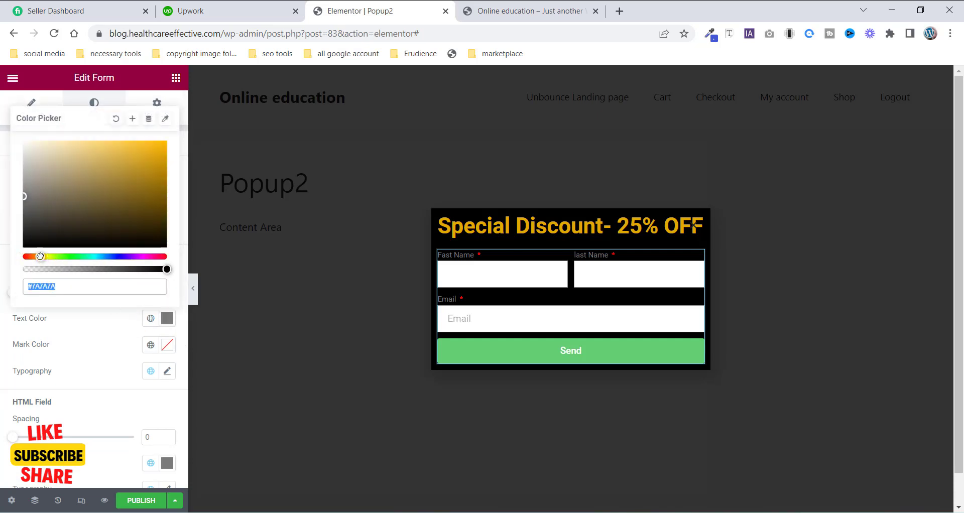
{"action": "left_click_drag", "start_coordinate": [160, 190], "coordinate": [168, 146]}
{"action": "left_click", "coordinate": [5, 229]}
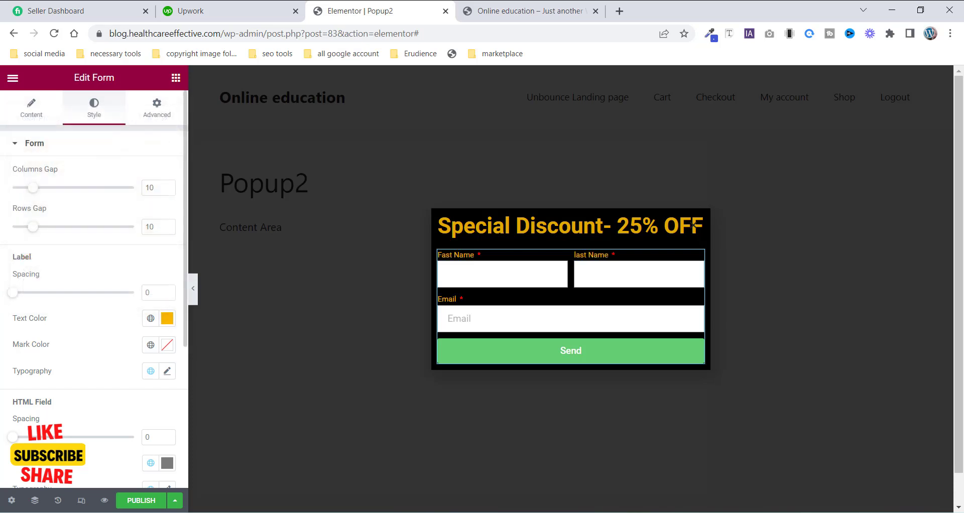
- Clear the Email field's placeholder text
{"action": "left_click", "coordinate": [22, 119]}
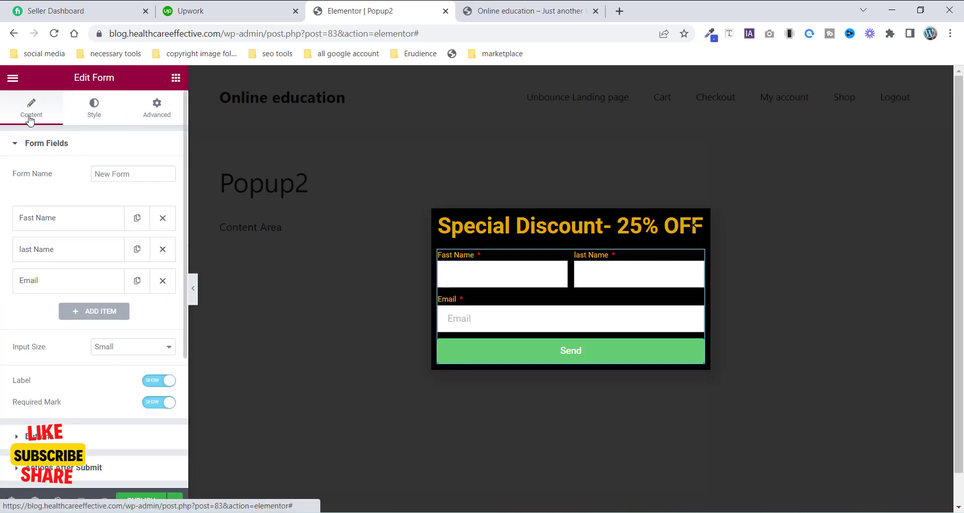
{"action": "left_click", "coordinate": [54, 290]}
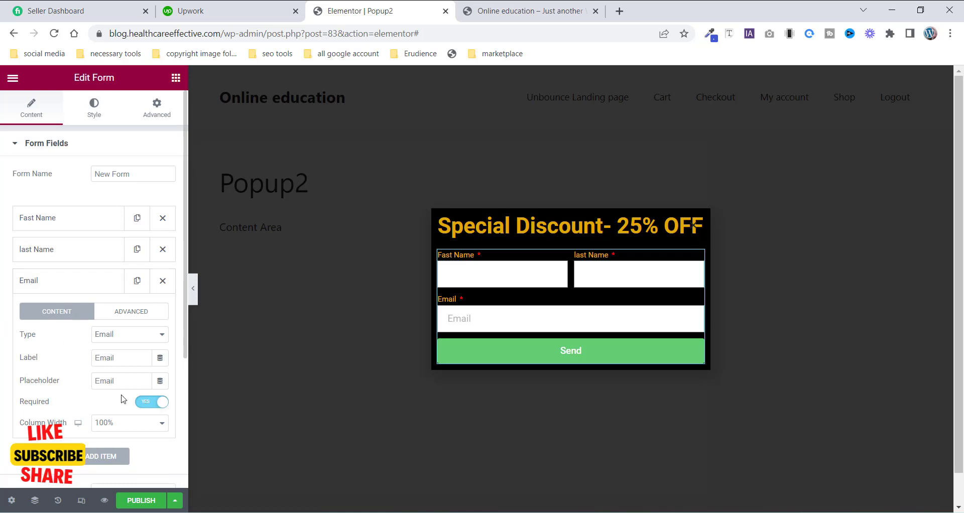
{"action": "left_click_drag", "start_coordinate": [119, 382], "coordinate": [69, 368]}
{"action": "key", "text": "BackSpace"}
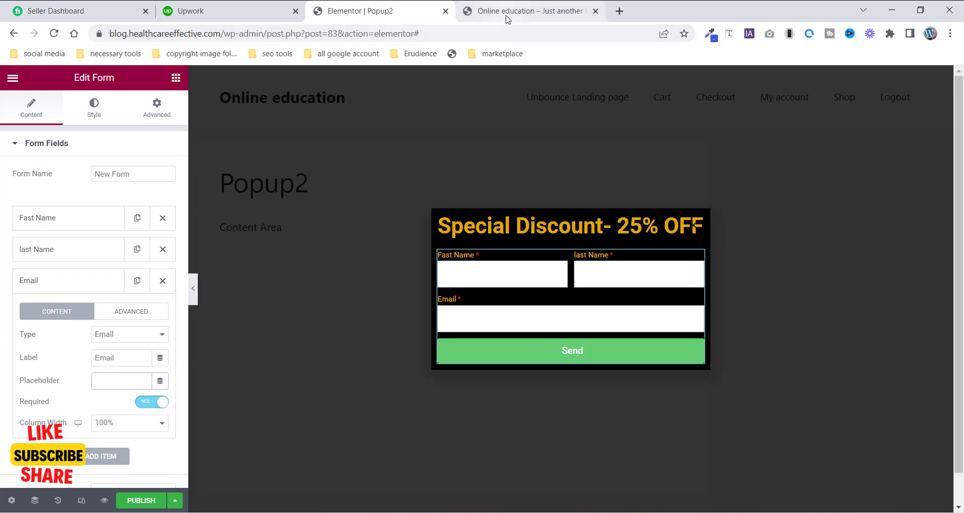
- Set the Send button's background color to orange #F89501
{"action": "left_click", "coordinate": [527, 10]}
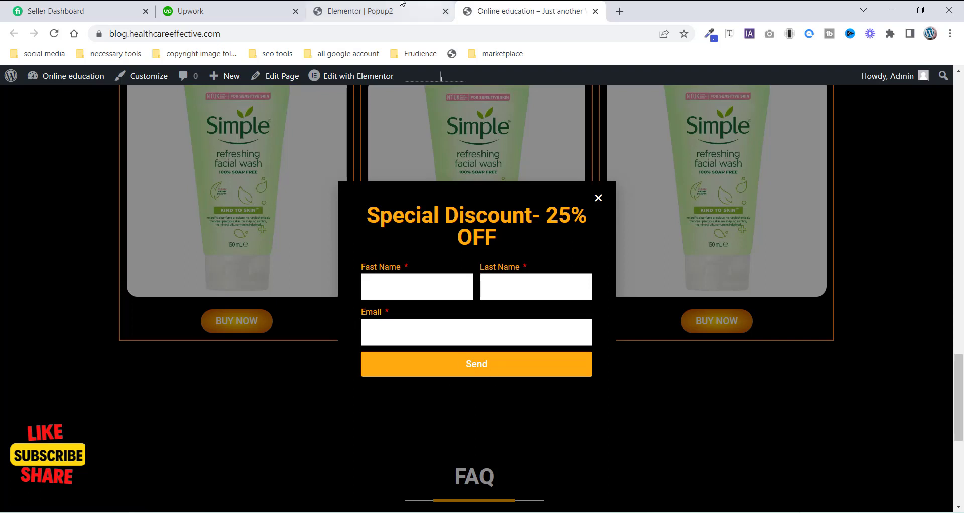
{"action": "left_click", "coordinate": [361, 10]}
{"action": "left_click", "coordinate": [63, 282]}
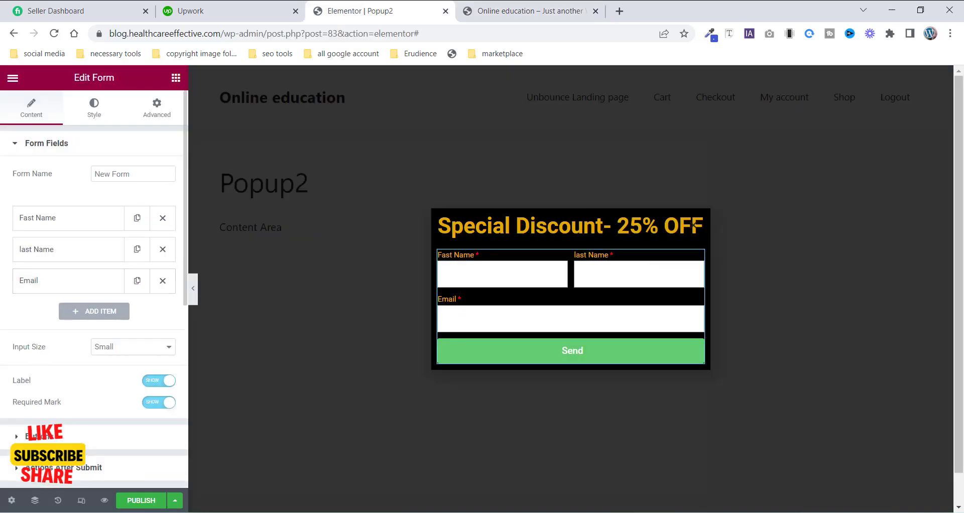
{"action": "left_click", "coordinate": [39, 437]}
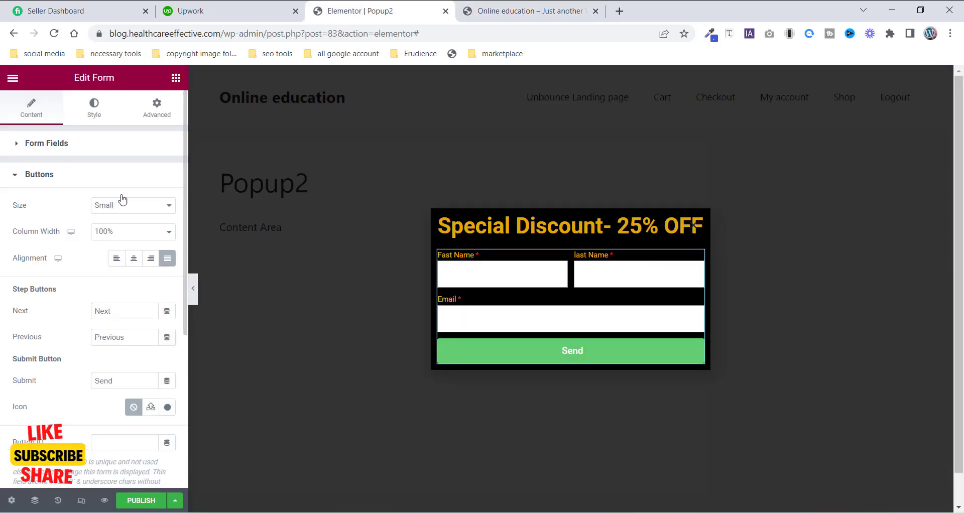
{"action": "left_click", "coordinate": [95, 116]}
{"action": "scroll", "coordinate": [56, 367], "scroll_direction": "down", "scroll_amount": 4}
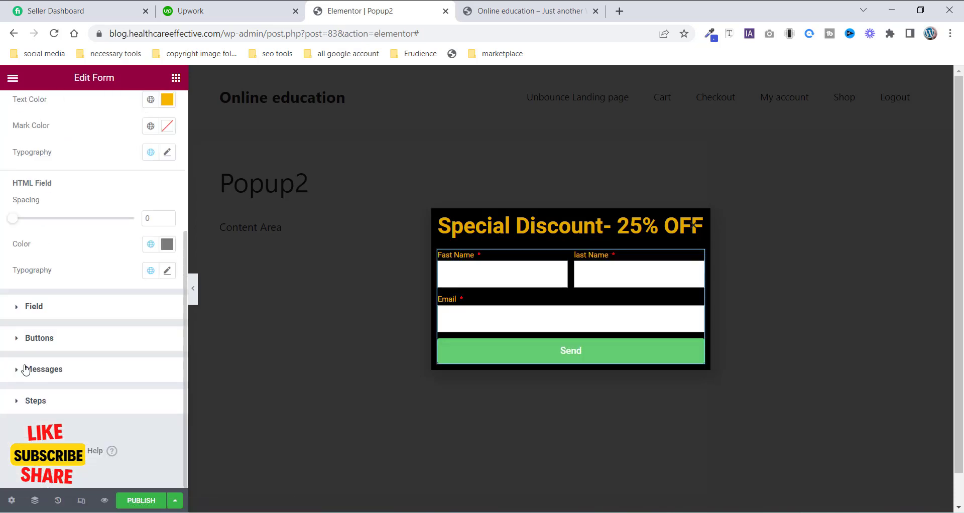
{"action": "left_click", "coordinate": [70, 339]}
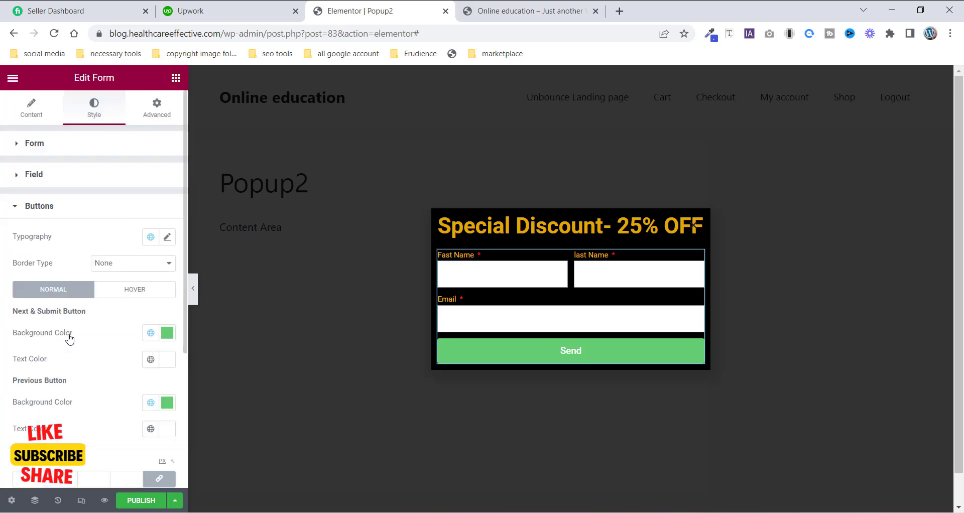
{"action": "left_click", "coordinate": [167, 332]}
{"action": "left_click_drag", "start_coordinate": [27, 269], "coordinate": [37, 272]}
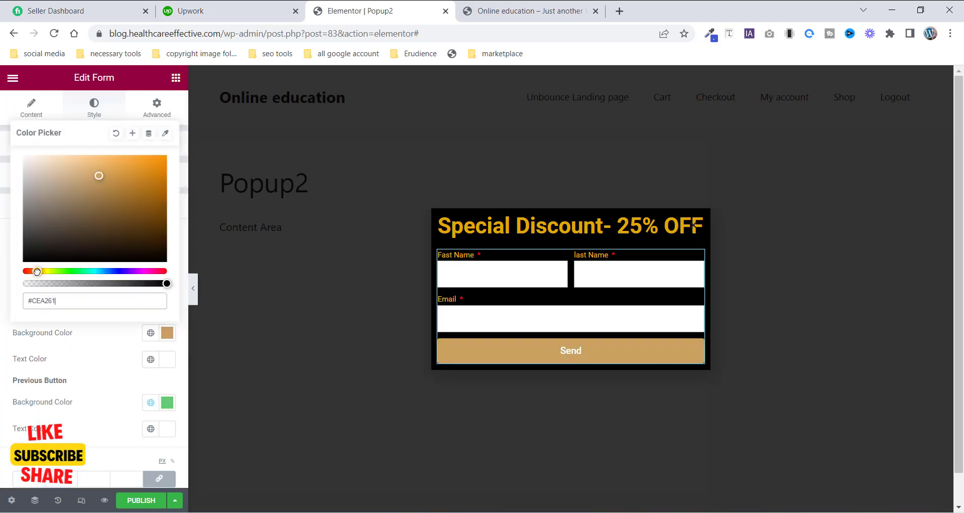
{"action": "left_click_drag", "start_coordinate": [158, 171], "coordinate": [165, 159]}
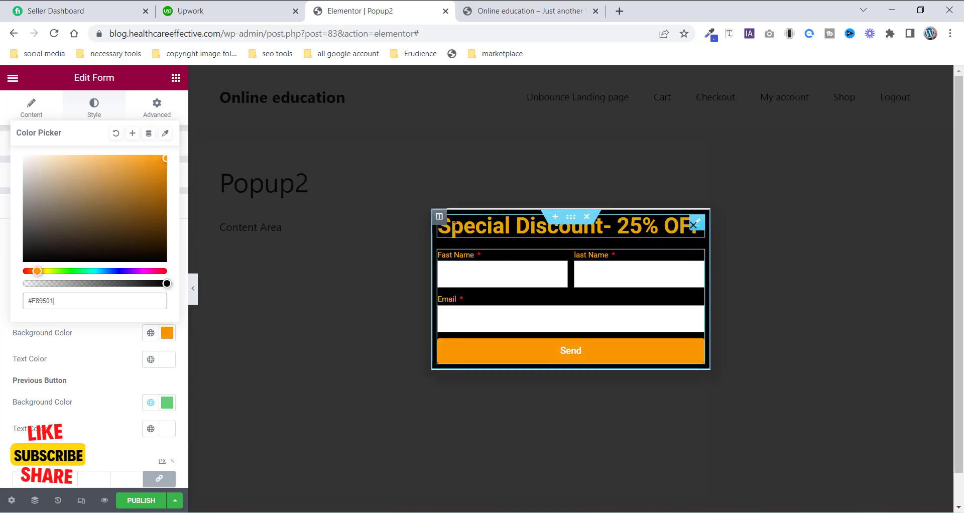
- Set the popup column's margin to 30 px top and bottom and 20 px right and left
{"action": "left_click", "coordinate": [439, 216]}
{"action": "left_click", "coordinate": [157, 108]}
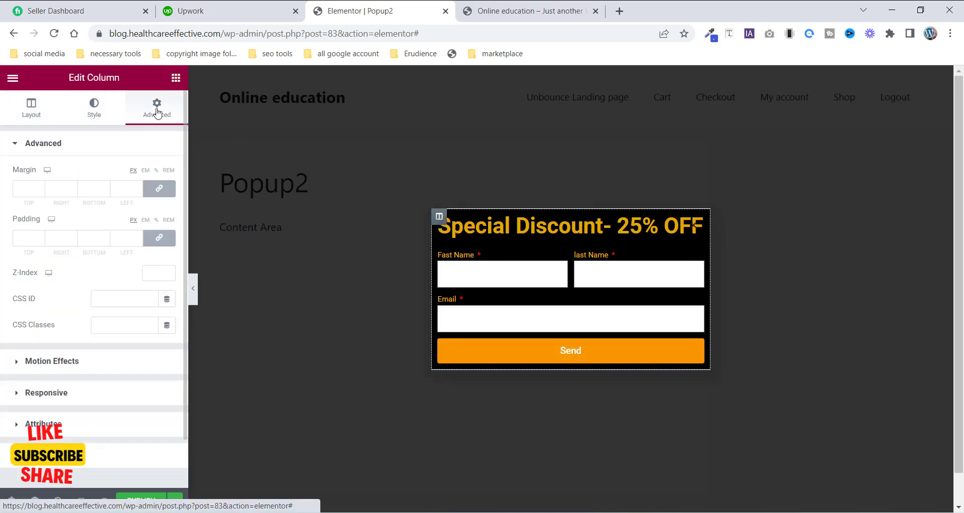
{"action": "left_click", "coordinate": [42, 190]}
{"action": "type", "text": "12"}
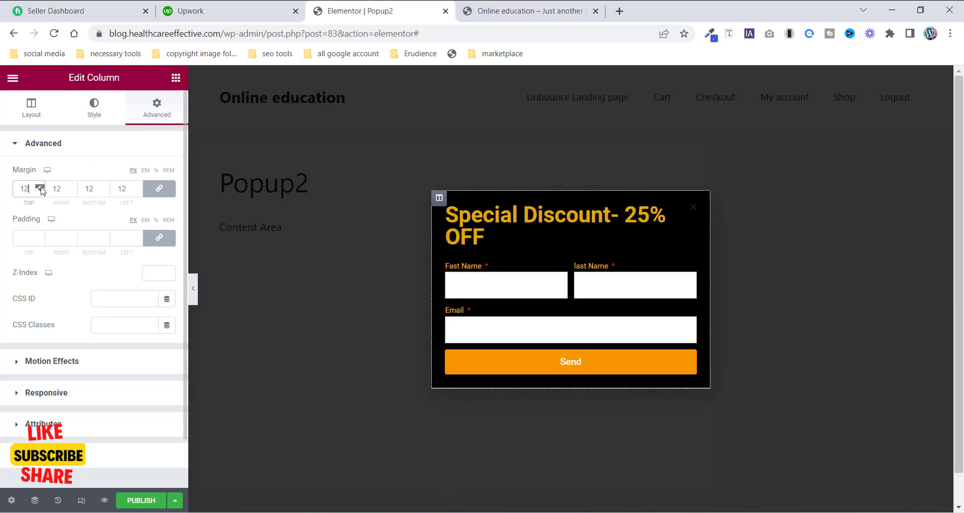
{"action": "left_click", "coordinate": [41, 187]}
{"action": "left_click", "coordinate": [42, 188]}
{"action": "left_click", "coordinate": [41, 187]}
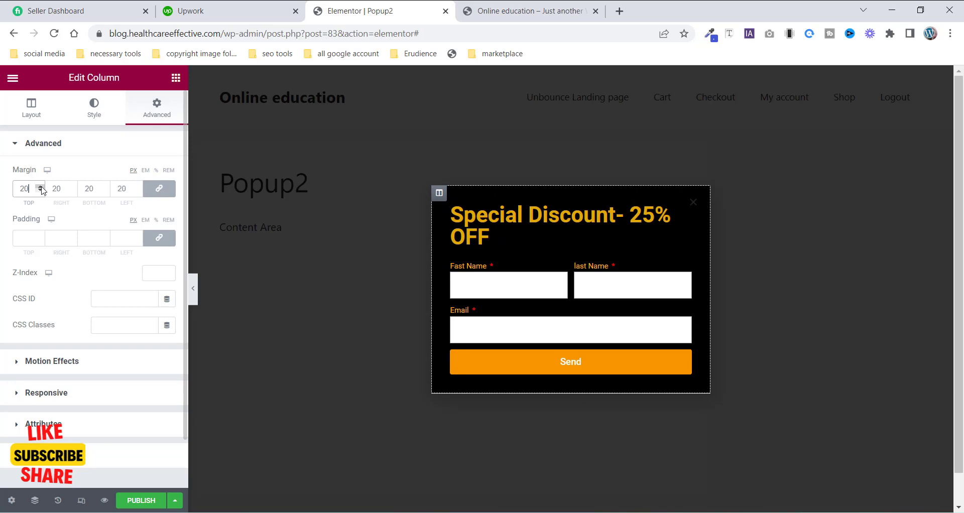
{"action": "left_click", "coordinate": [42, 188]}
{"action": "left_click", "coordinate": [41, 191]}
{"action": "left_click", "coordinate": [156, 189]}
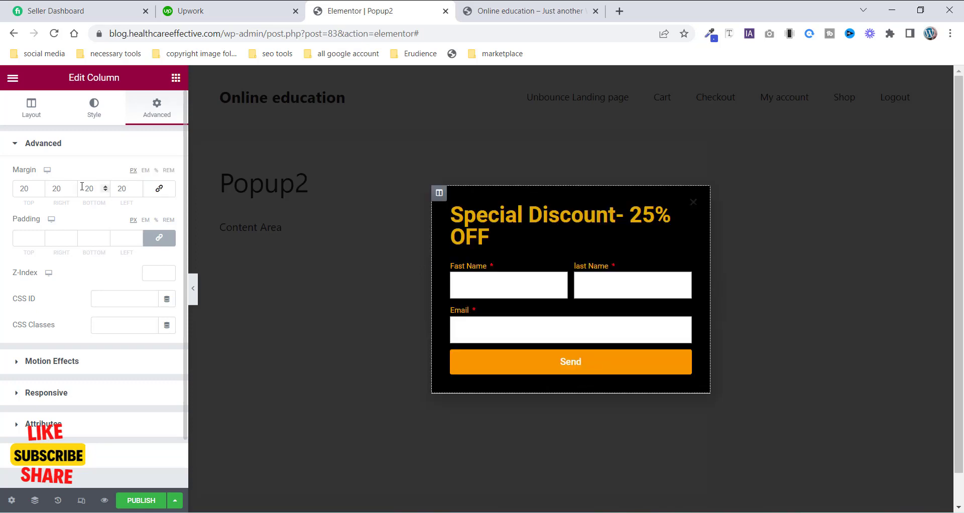
{"action": "left_click", "coordinate": [27, 190]}
{"action": "type", "text": "30"}
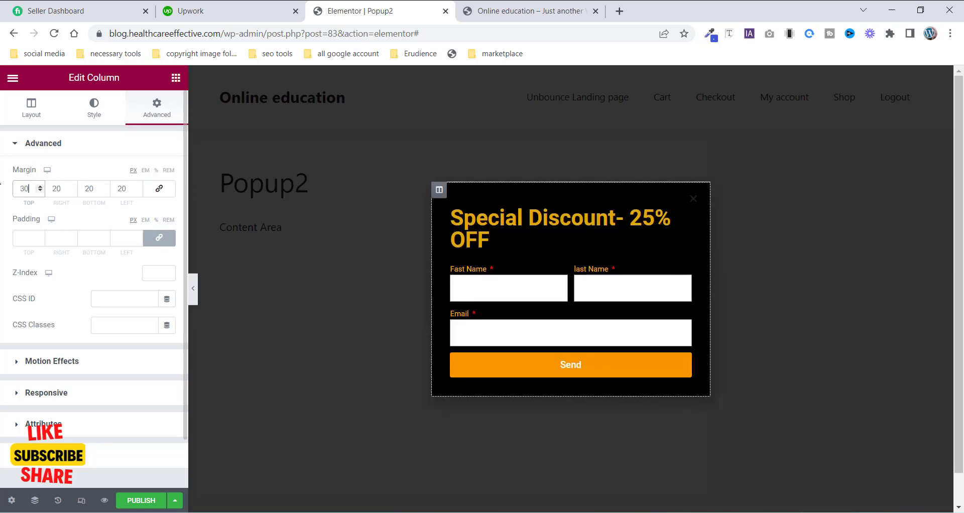
{"action": "double_click", "coordinate": [87, 190]}
{"action": "type", "text": "30"}
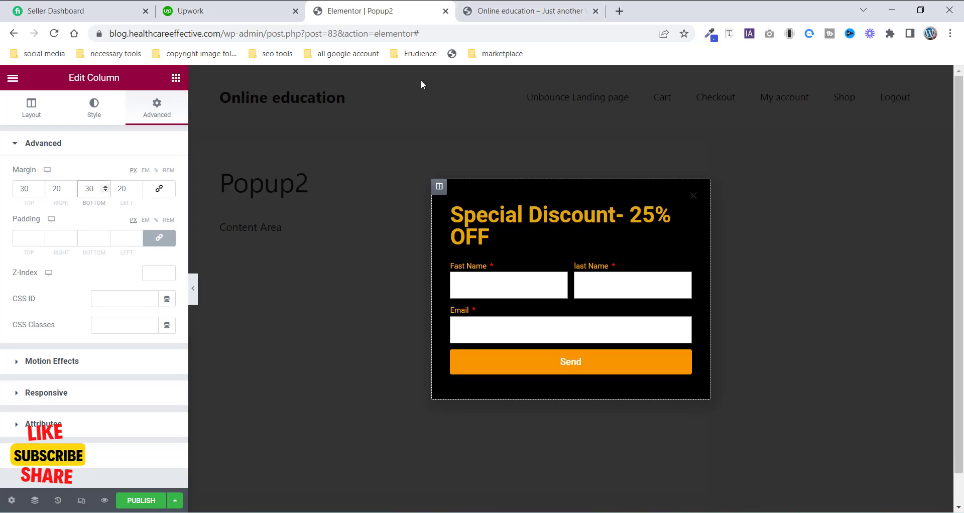
- Center-align the 'Special Discount- 25% OFF' heading
{"action": "left_click", "coordinate": [605, 217]}
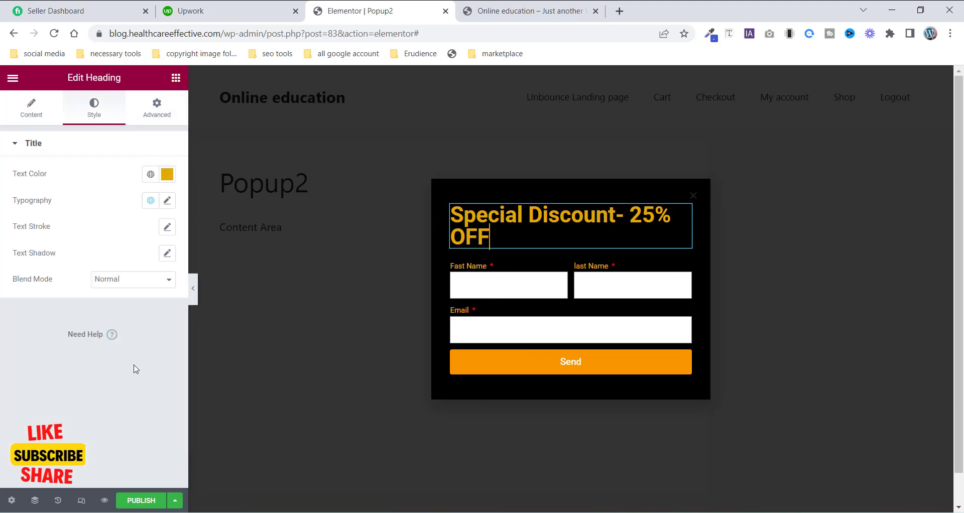
{"action": "left_click", "coordinate": [31, 108]}
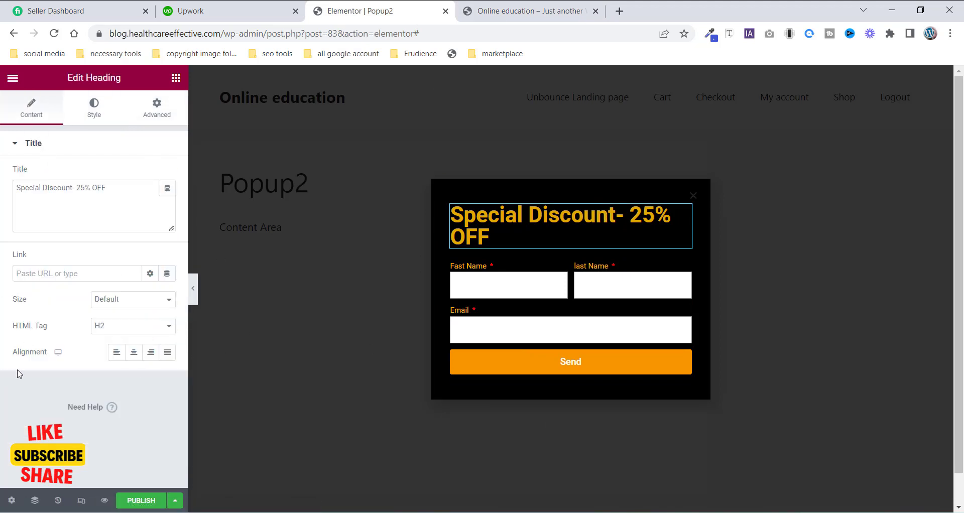
{"action": "left_click", "coordinate": [132, 356]}
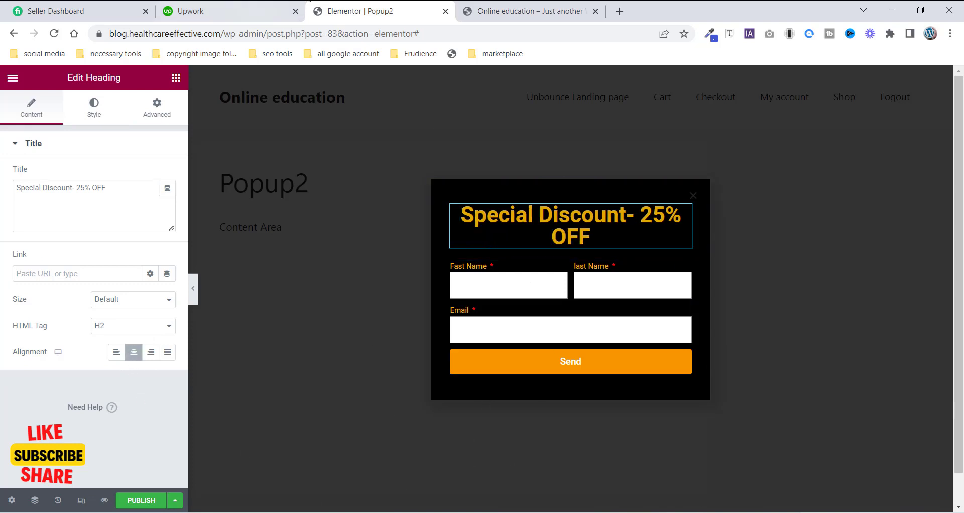
- Publish the popup template using Save & Close
{"action": "left_click", "coordinate": [490, 6]}
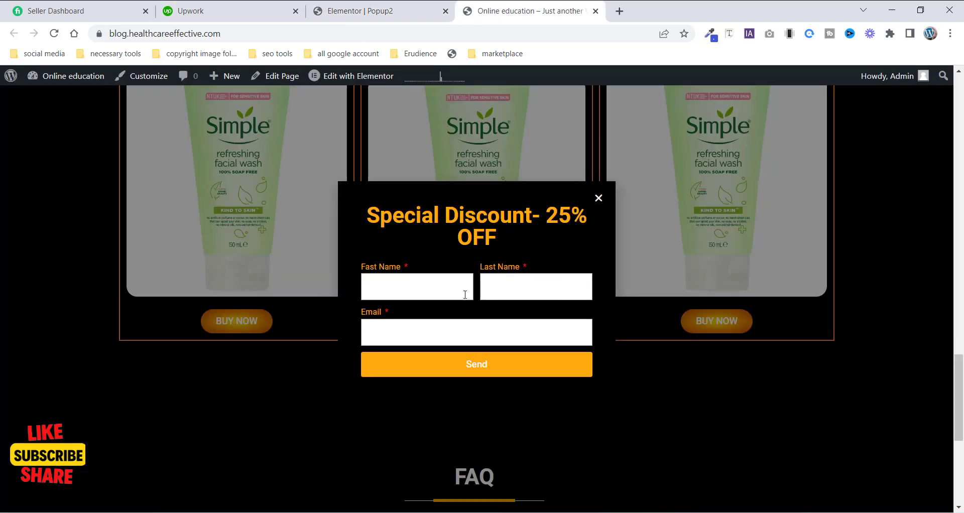
{"action": "left_click", "coordinate": [359, 13]}
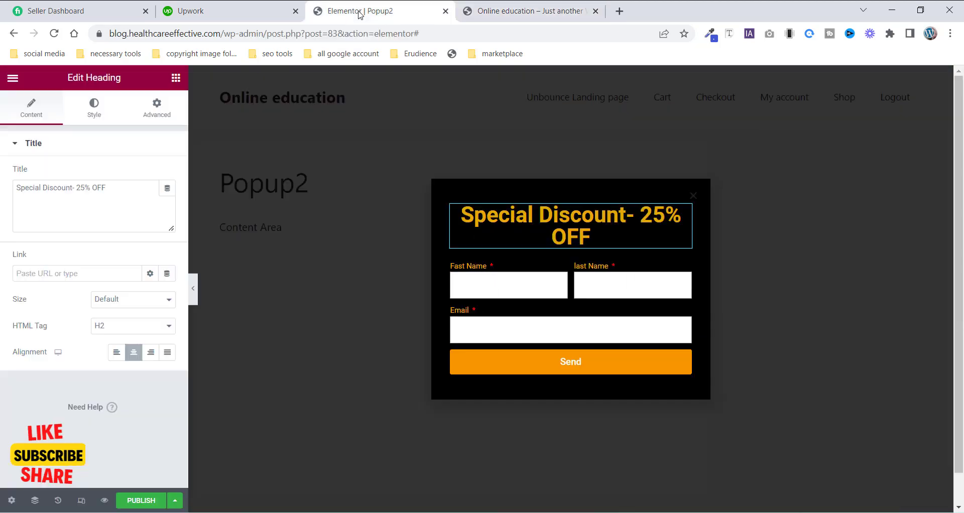
{"action": "left_click", "coordinate": [139, 502]}
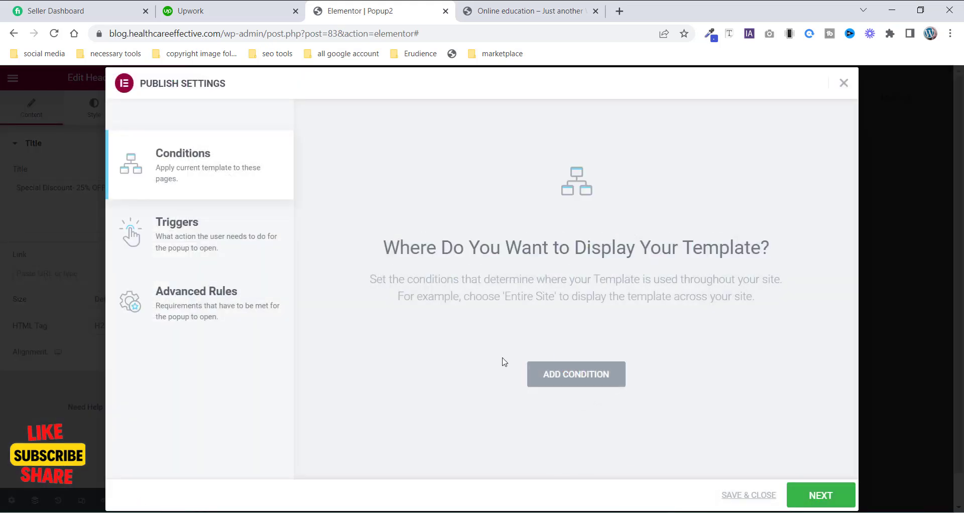
{"action": "left_click", "coordinate": [745, 502]}
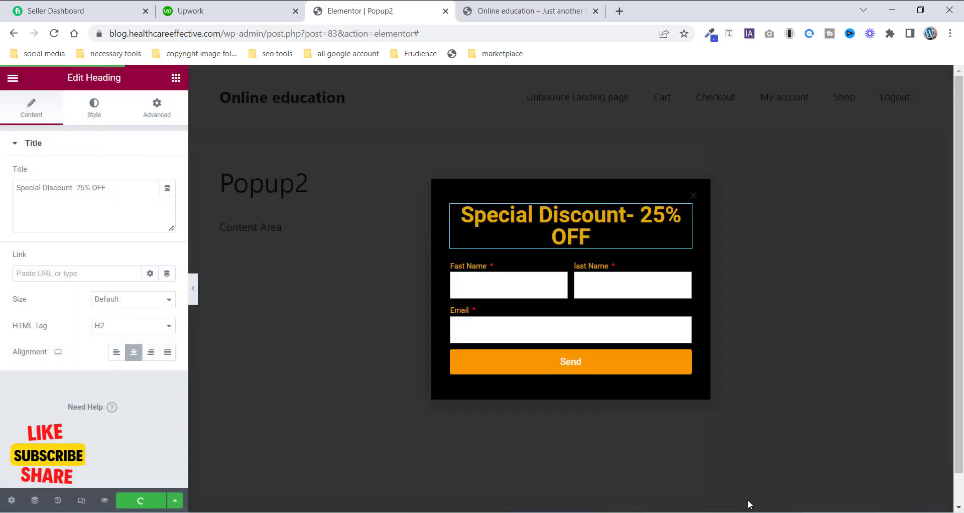
- Close the popup on the live site and open the landing page in Elementor
{"action": "left_click", "coordinate": [474, 15]}
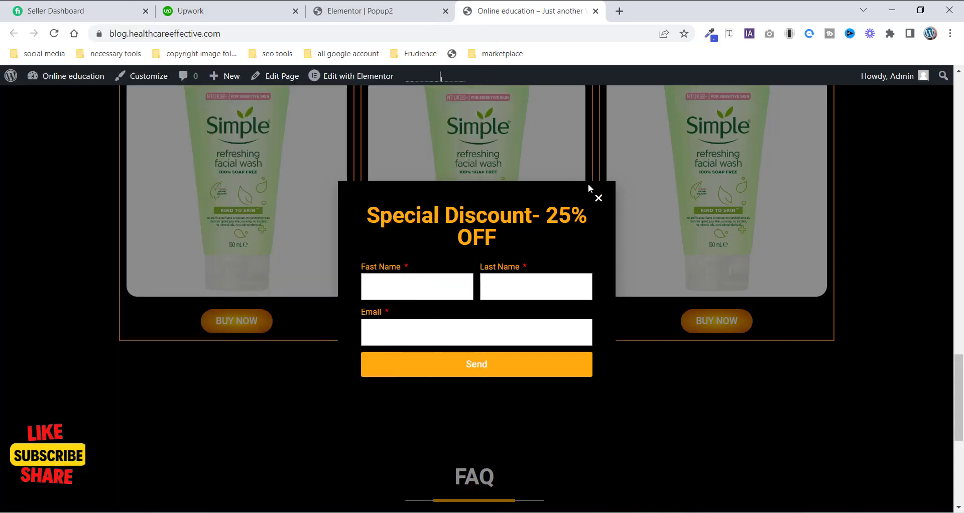
{"action": "left_click", "coordinate": [599, 201]}
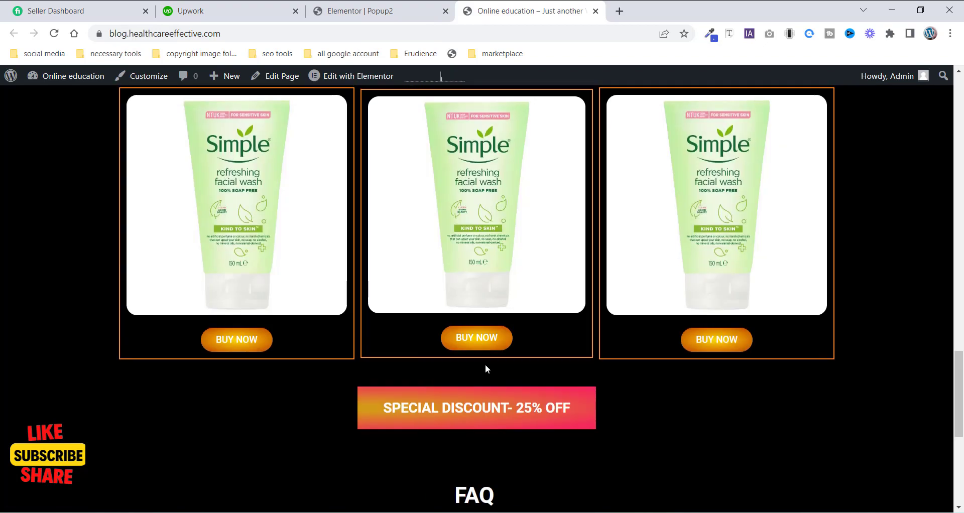
{"action": "scroll", "coordinate": [485, 364], "scroll_direction": "down", "scroll_amount": 15}
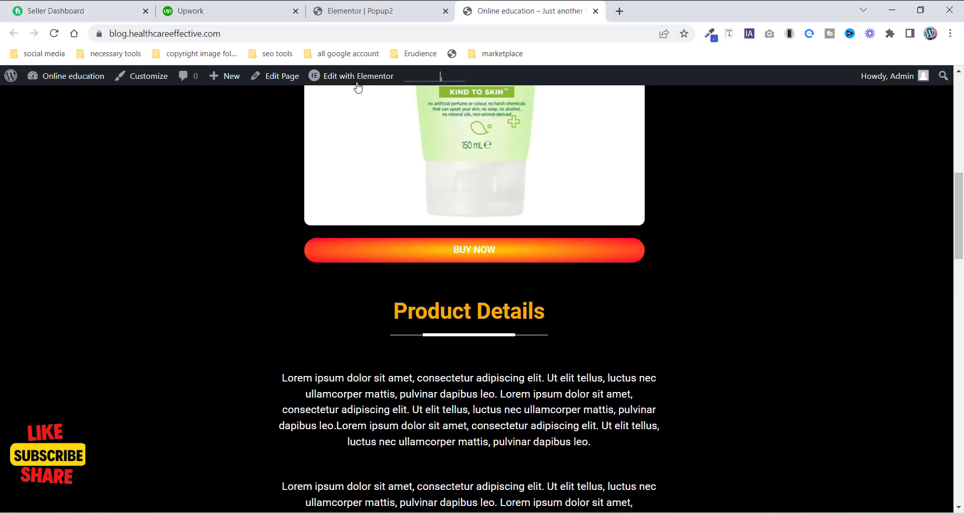
{"action": "mouse_move", "coordinate": [355, 82]}
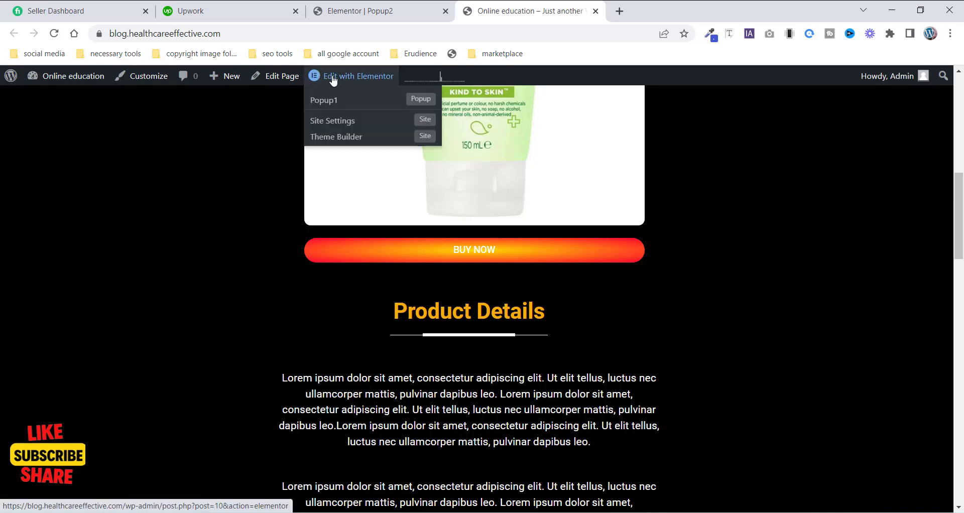
{"action": "left_click", "coordinate": [333, 80]}
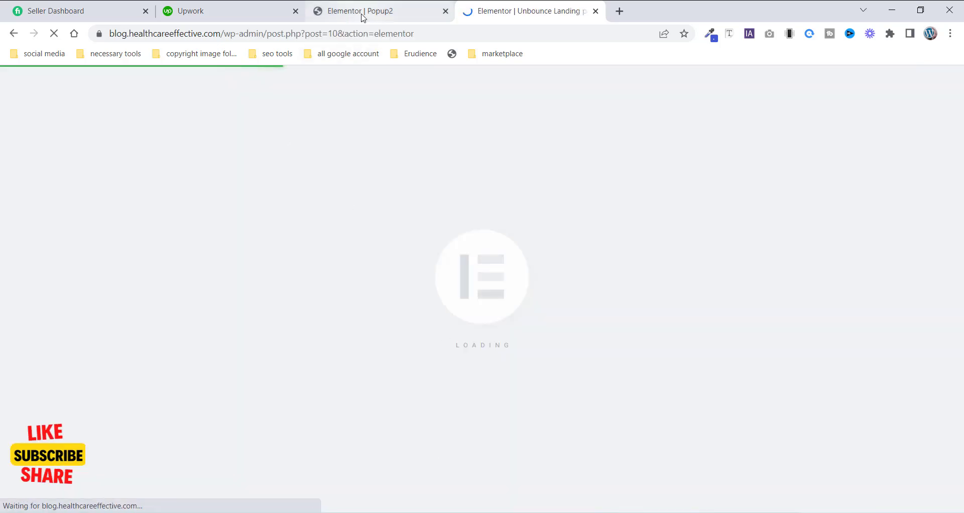
- Open the WordPress Pages list from the Popup2 template editor
{"action": "left_click", "coordinate": [360, 12]}
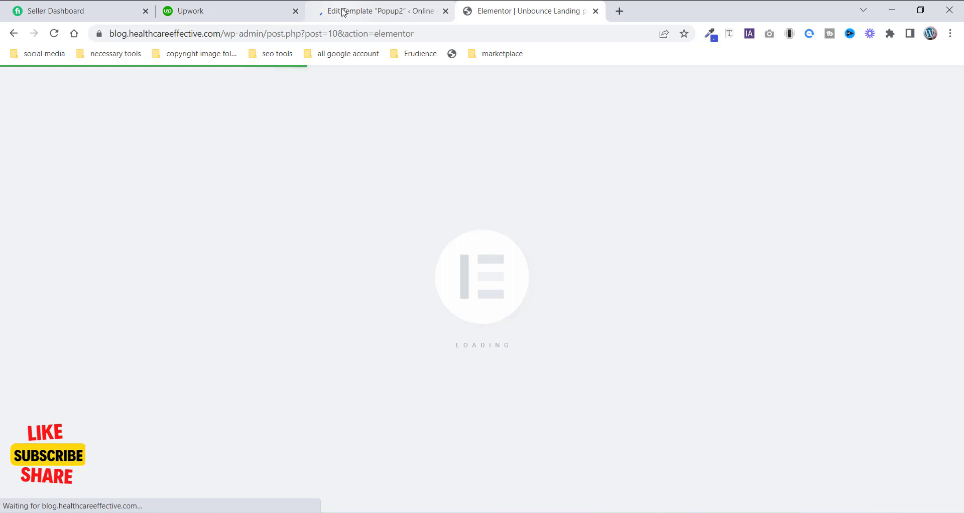
{"action": "left_click", "coordinate": [344, 12]}
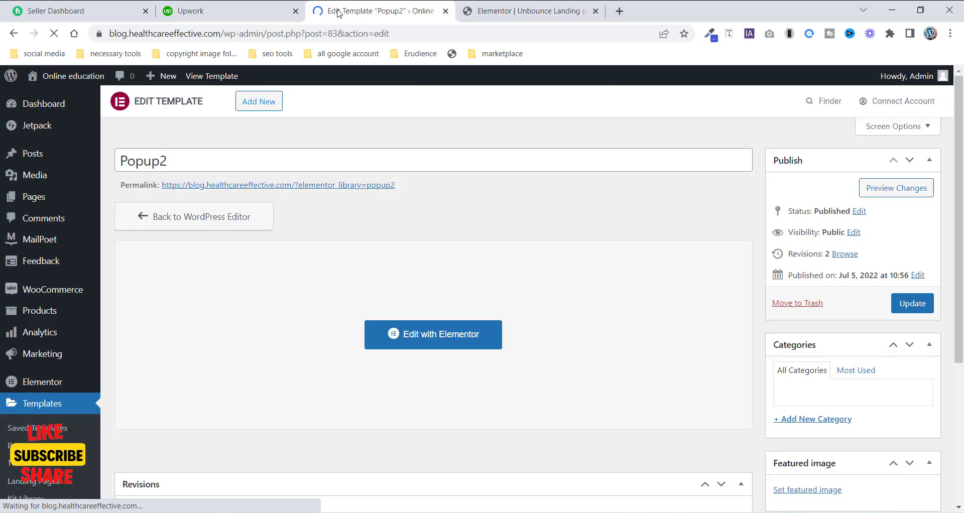
{"action": "left_click", "coordinate": [33, 205]}
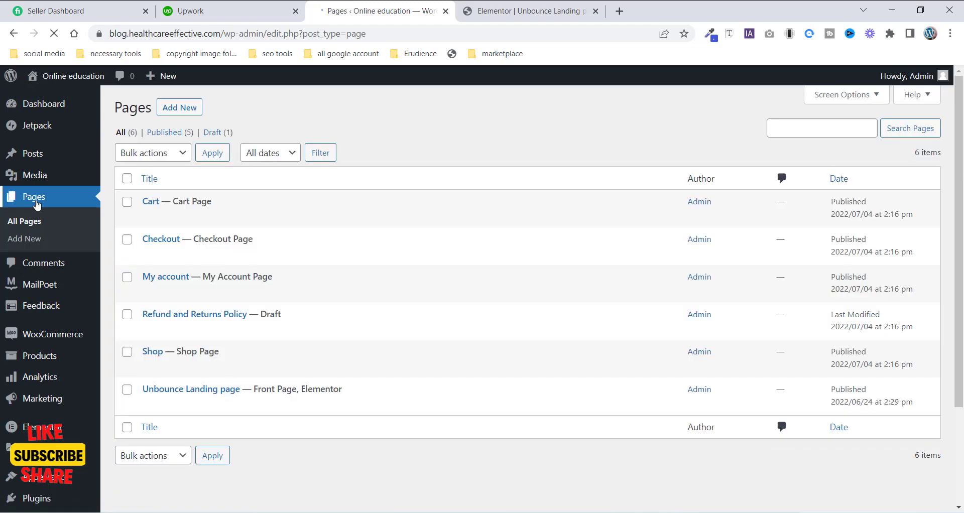
{"action": "mouse_move", "coordinate": [234, 391]}
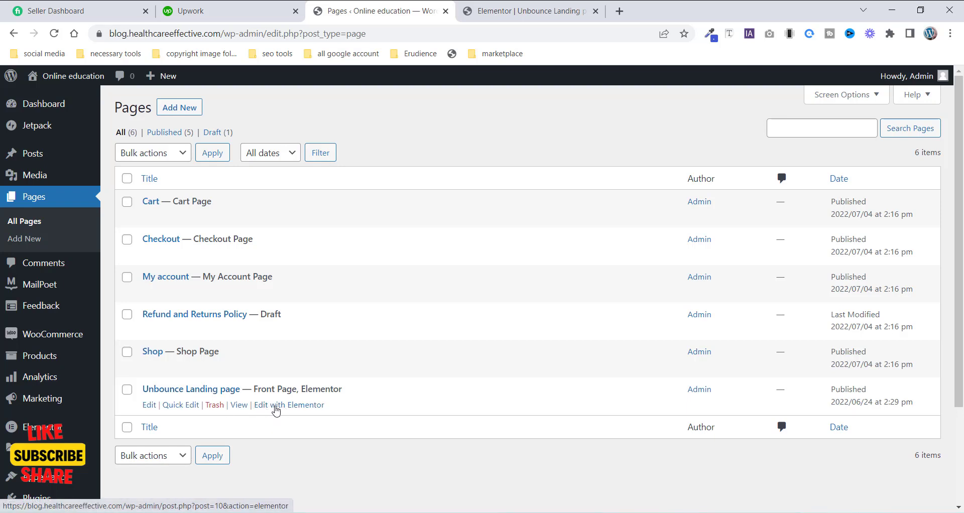
- In the landing page editor, select the 'Special Discount- 25% OFF' heading and set its link to the Popup dynamic tag
{"action": "left_click", "coordinate": [492, 11]}
{"action": "scroll", "coordinate": [586, 401], "scroll_direction": "down", "scroll_amount": 15}
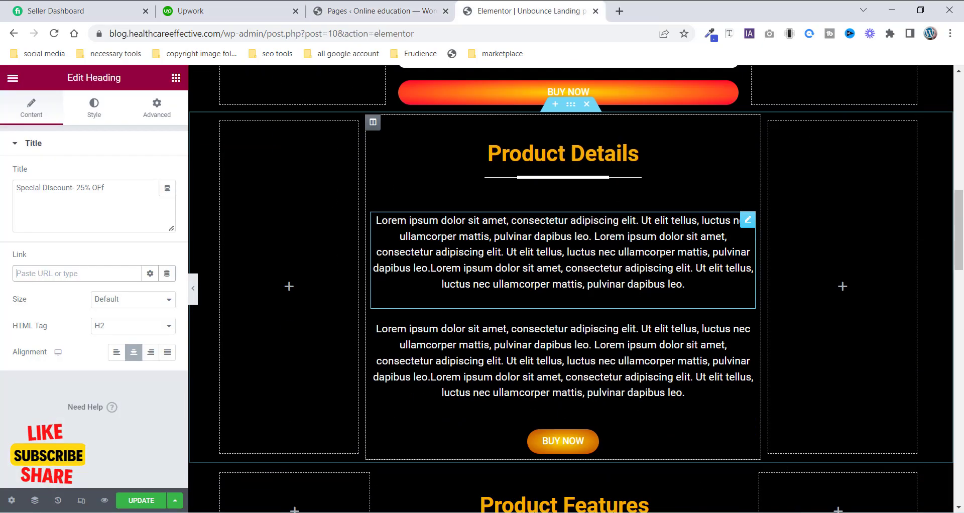
{"action": "scroll", "coordinate": [596, 447], "scroll_direction": "down", "scroll_amount": 11}
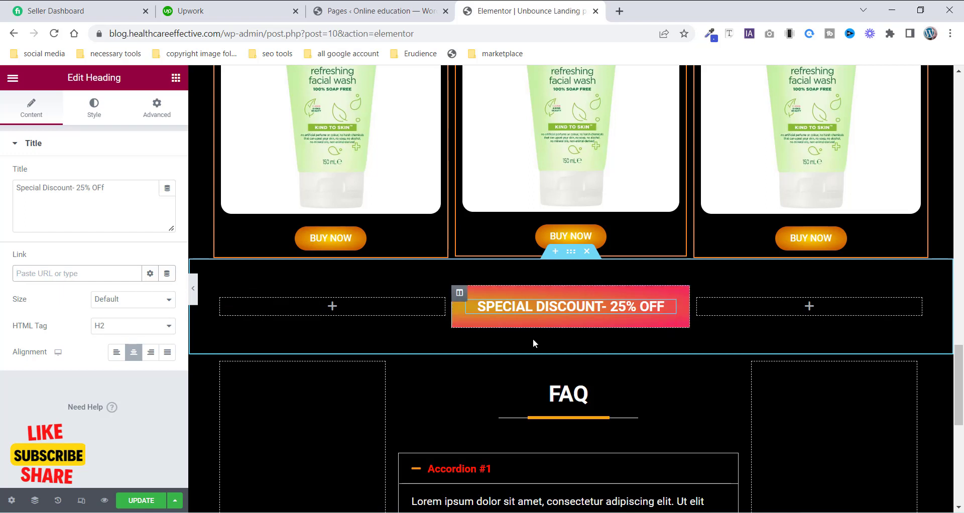
{"action": "left_click", "coordinate": [458, 294]}
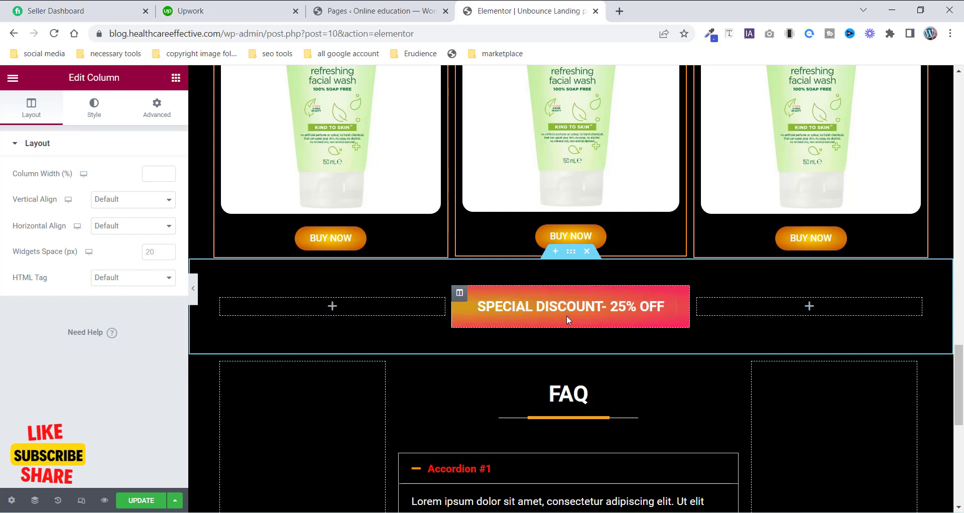
{"action": "left_click", "coordinate": [667, 307]}
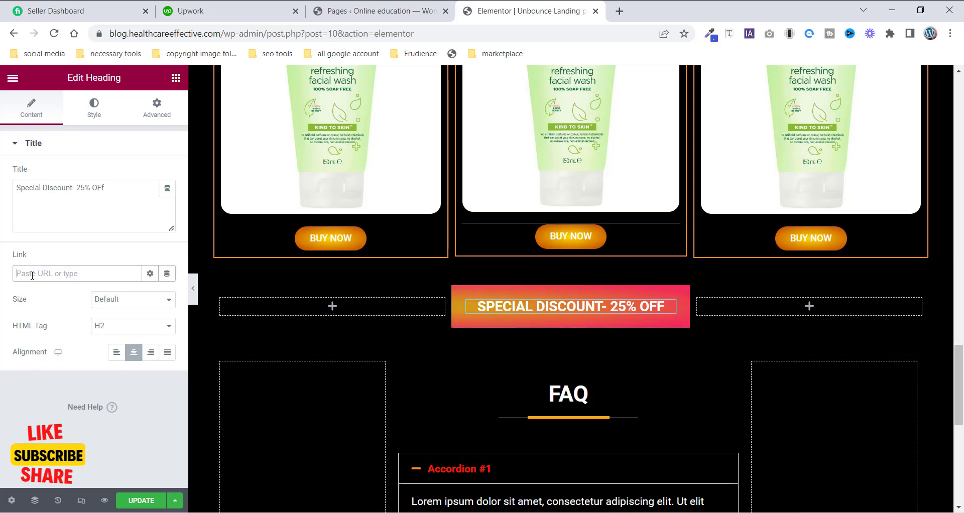
{"action": "left_click", "coordinate": [51, 273]}
{"action": "left_click", "coordinate": [168, 274]}
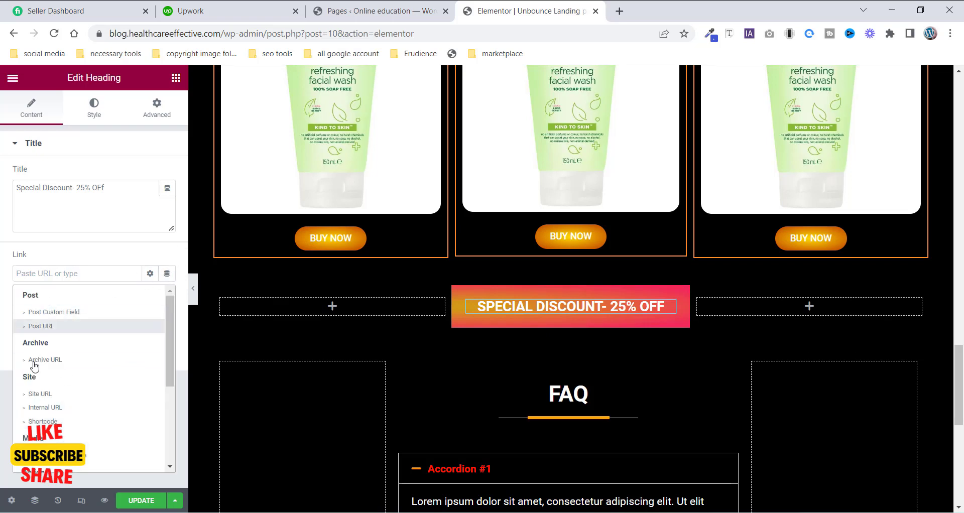
{"action": "scroll", "coordinate": [42, 405], "scroll_direction": "down", "scroll_amount": 2}
{"action": "scroll", "coordinate": [42, 404], "scroll_direction": "down", "scroll_amount": 1}
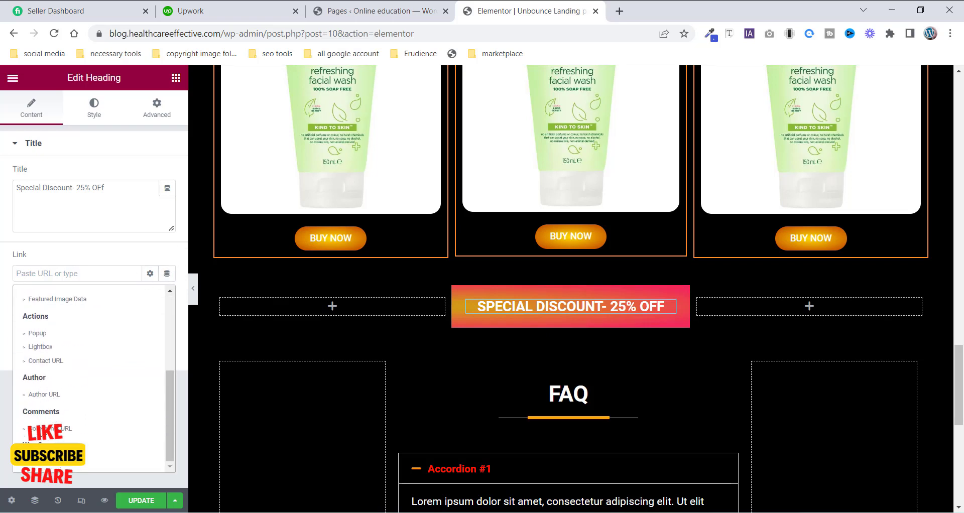
{"action": "left_click", "coordinate": [37, 334]}
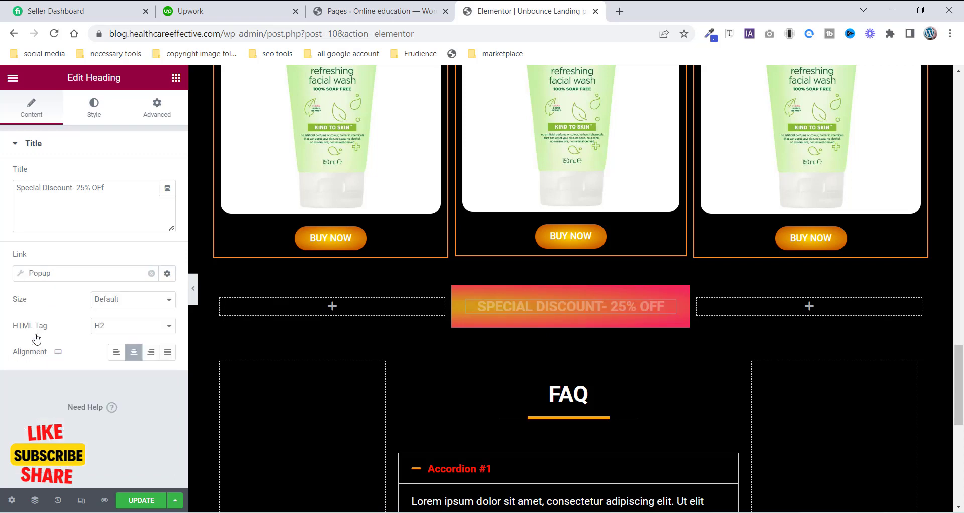
- Configure the link action as Open Popup and choose the Popup2 template
{"action": "left_click", "coordinate": [20, 276]}
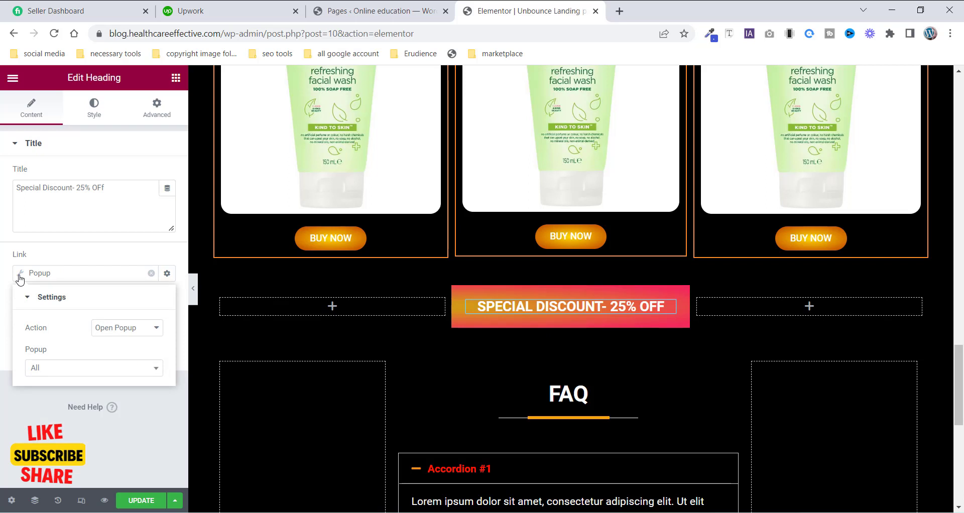
{"action": "left_click", "coordinate": [64, 370]}
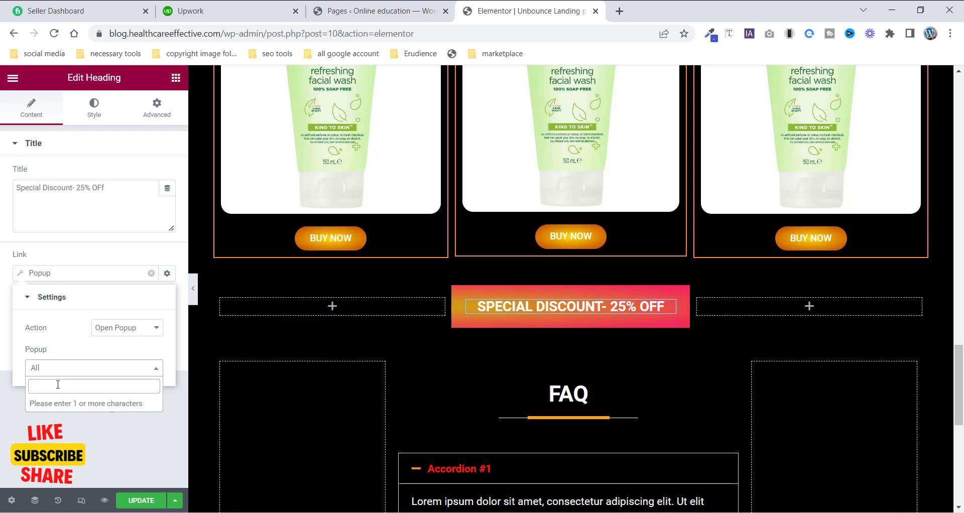
{"action": "type", "text": "pop"}
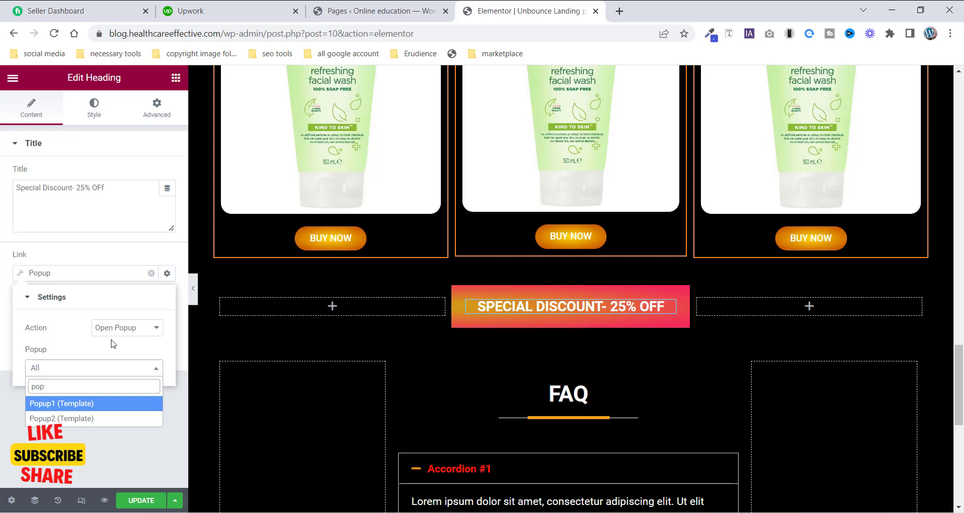
{"action": "left_click", "coordinate": [52, 419]}
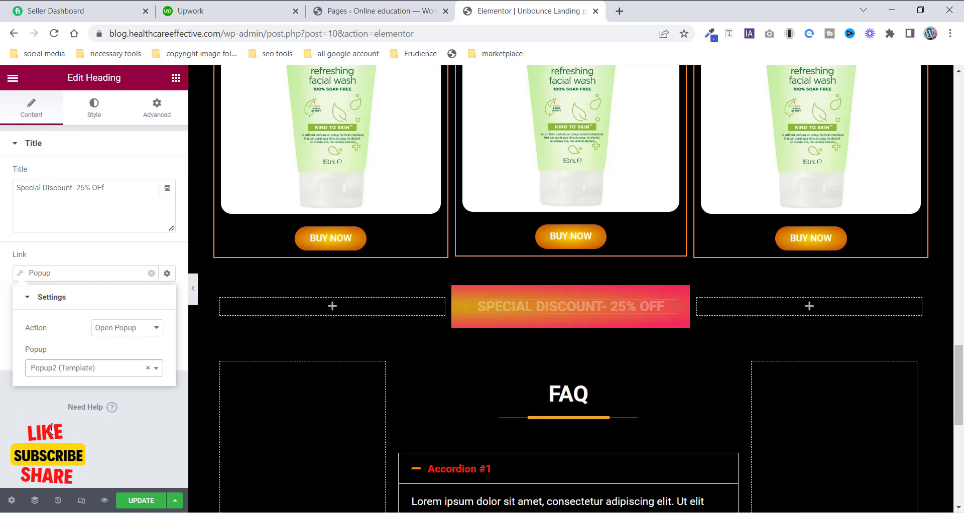
- Update the landing page and open its preview
{"action": "left_click", "coordinate": [138, 501]}
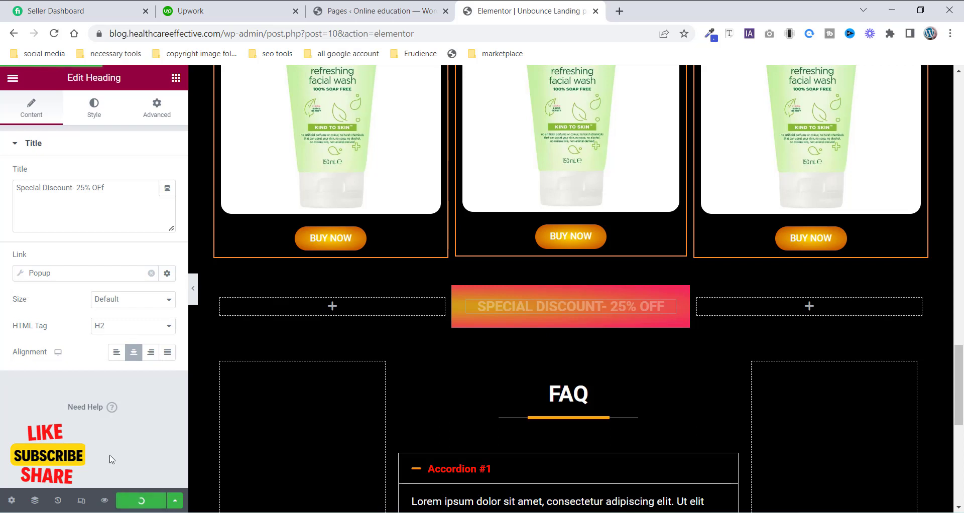
{"action": "left_click", "coordinate": [105, 500]}
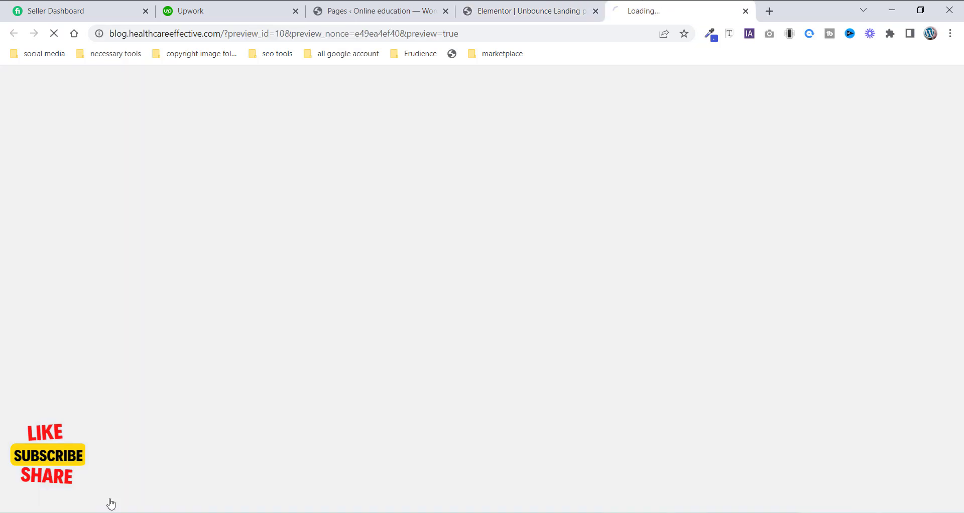
- Test the discount heading on the preview by opening the popup, then close it
{"action": "scroll", "coordinate": [485, 347], "scroll_direction": "down", "scroll_amount": 10}
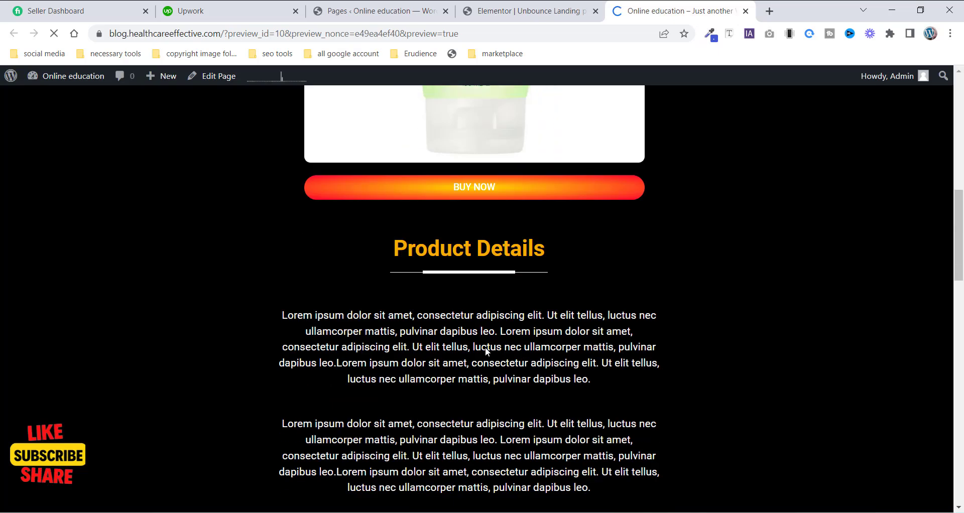
{"action": "scroll", "coordinate": [486, 350], "scroll_direction": "down", "scroll_amount": 5}
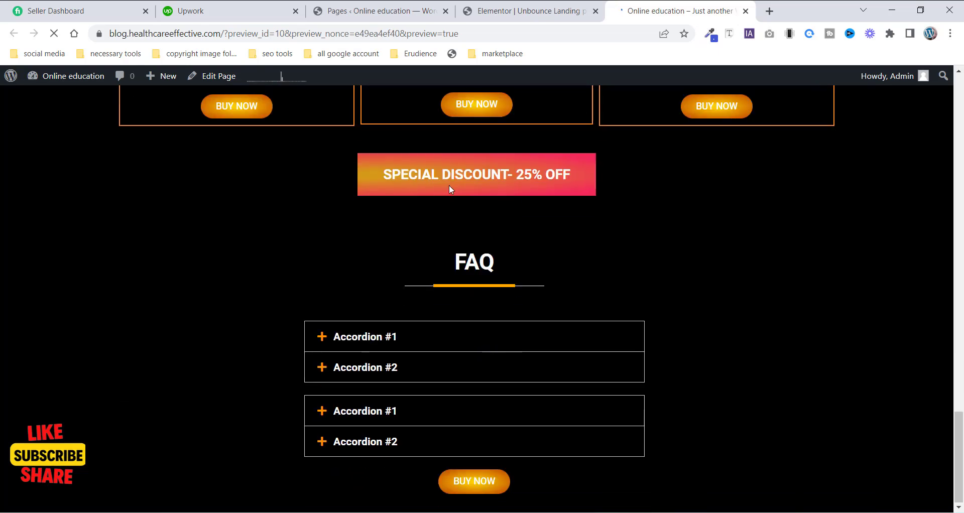
{"action": "left_click", "coordinate": [475, 180]}
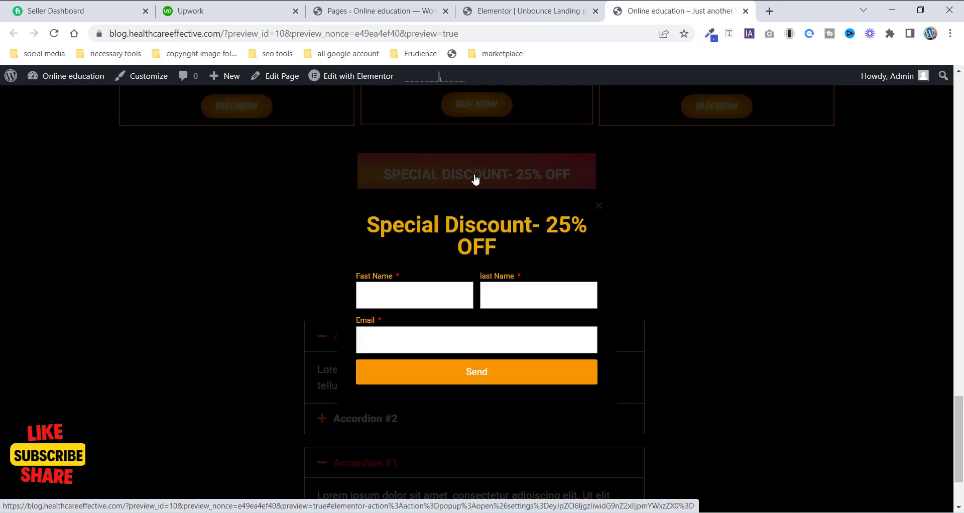
{"action": "scroll", "coordinate": [552, 241], "scroll_direction": "up", "scroll_amount": 15}
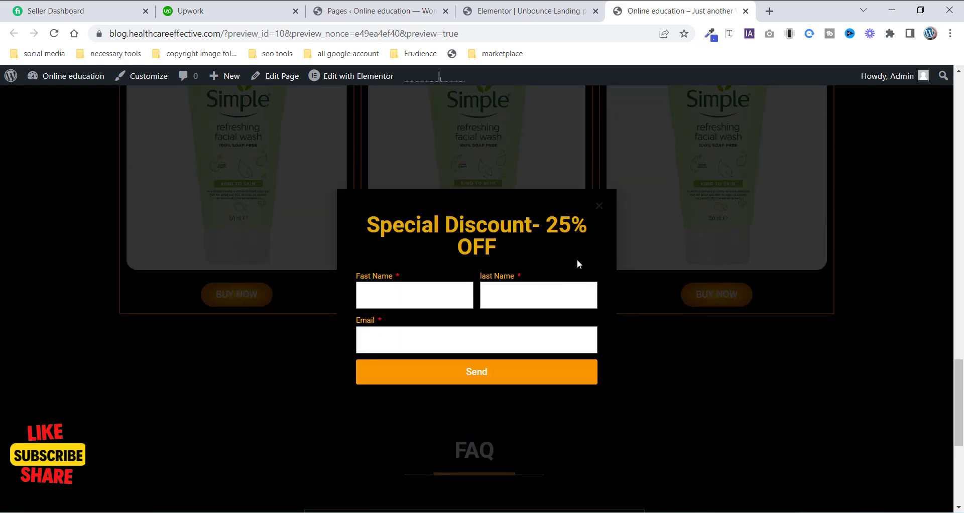
{"action": "scroll", "coordinate": [565, 251], "scroll_direction": "down", "scroll_amount": 5}
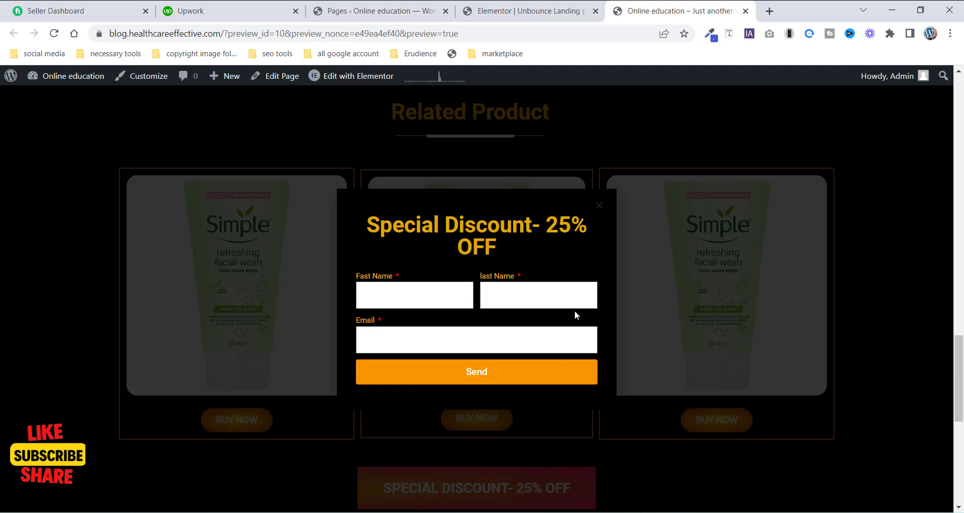
{"action": "left_click", "coordinate": [599, 206]}
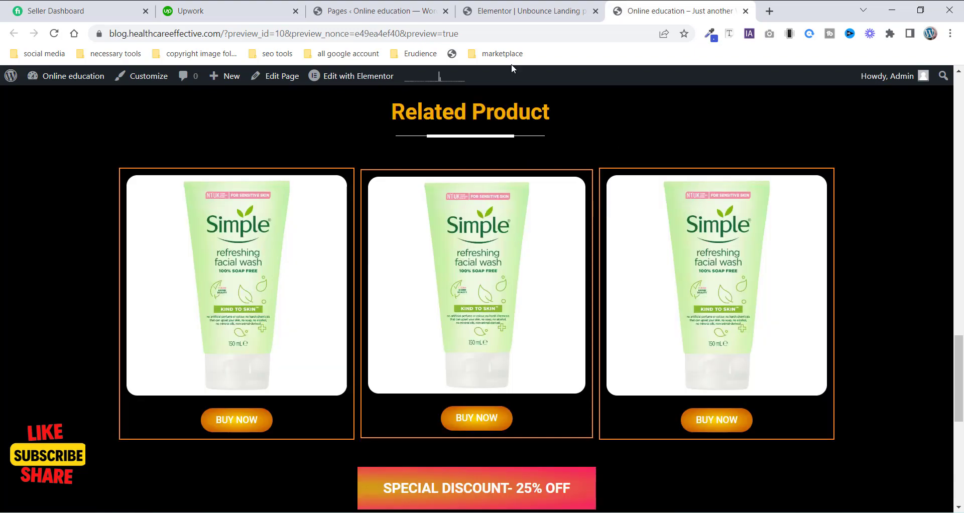
- Open the popup again from the discount heading on the preview page
{"action": "scroll", "coordinate": [532, 166], "scroll_direction": "up", "scroll_amount": 10}
{"action": "scroll", "coordinate": [578, 224], "scroll_direction": "down", "scroll_amount": 11}
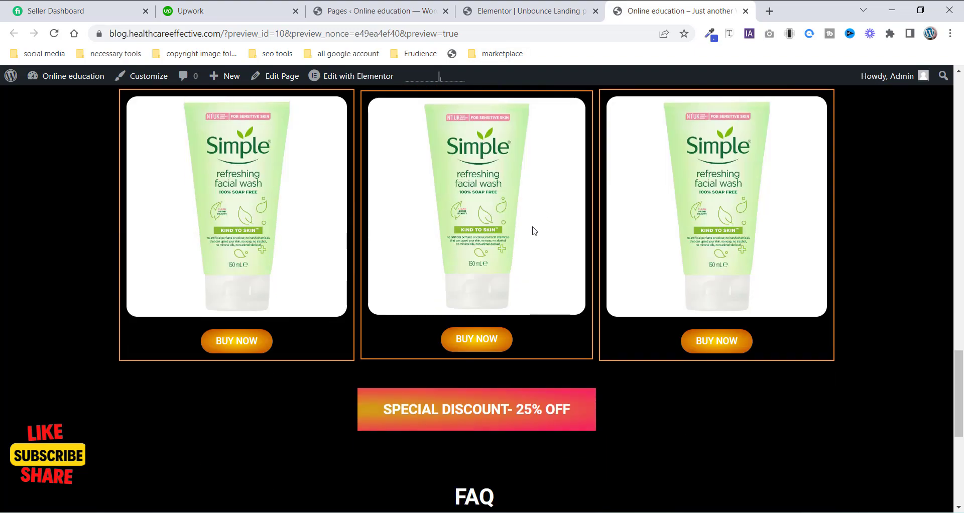
{"action": "scroll", "coordinate": [533, 231], "scroll_direction": "down", "scroll_amount": 3}
{"action": "left_click", "coordinate": [469, 240]}
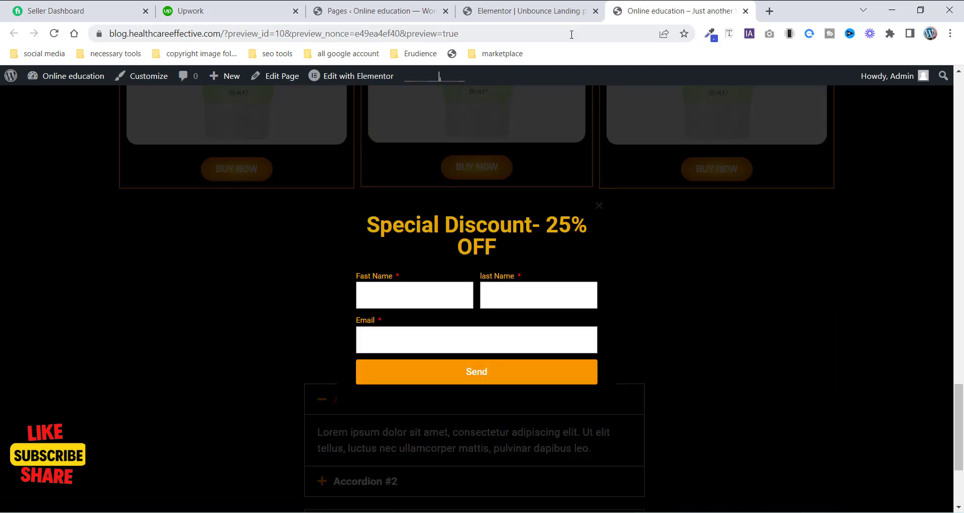